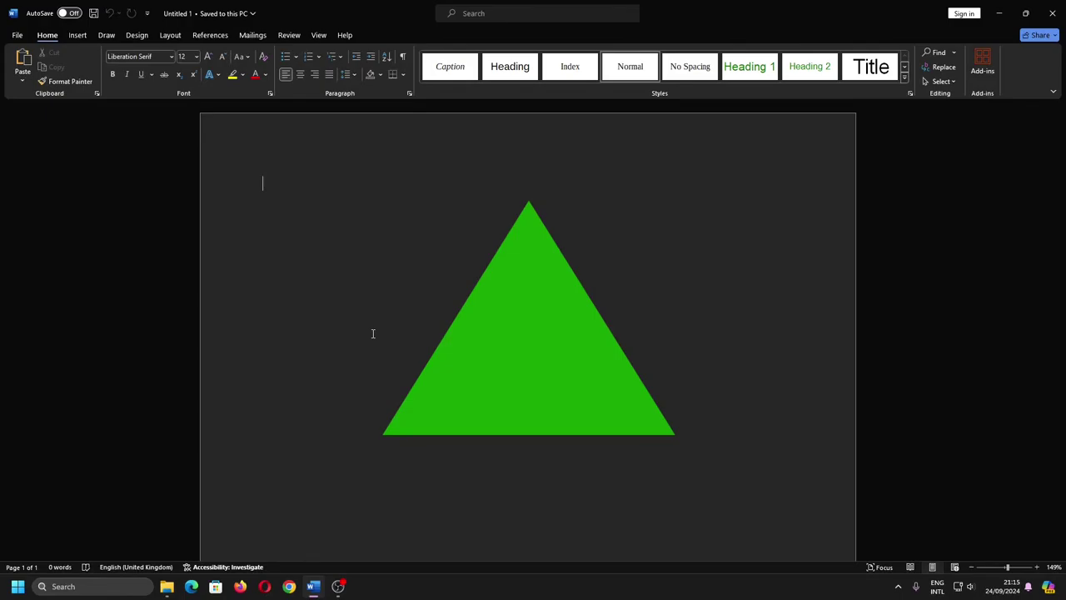
Create a new blank document, Document1, with Ctrl+N
key("ctrl+n")
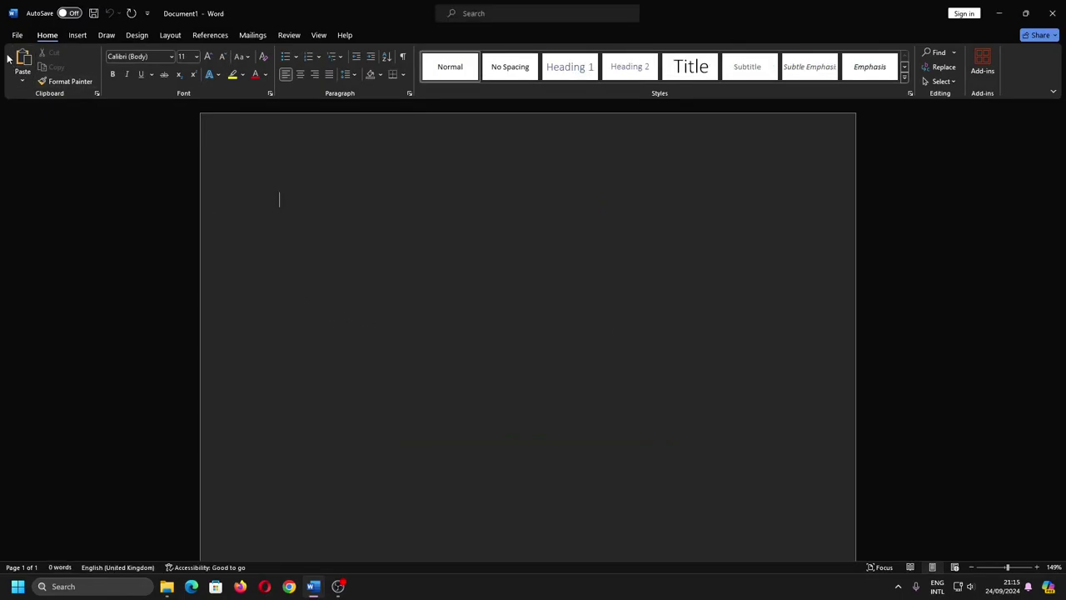
Open Recover Unsaved Documents from Info > Manage Document, select its folder path, then go to File Explorer
left_click(17, 35)
left_click(25, 166)
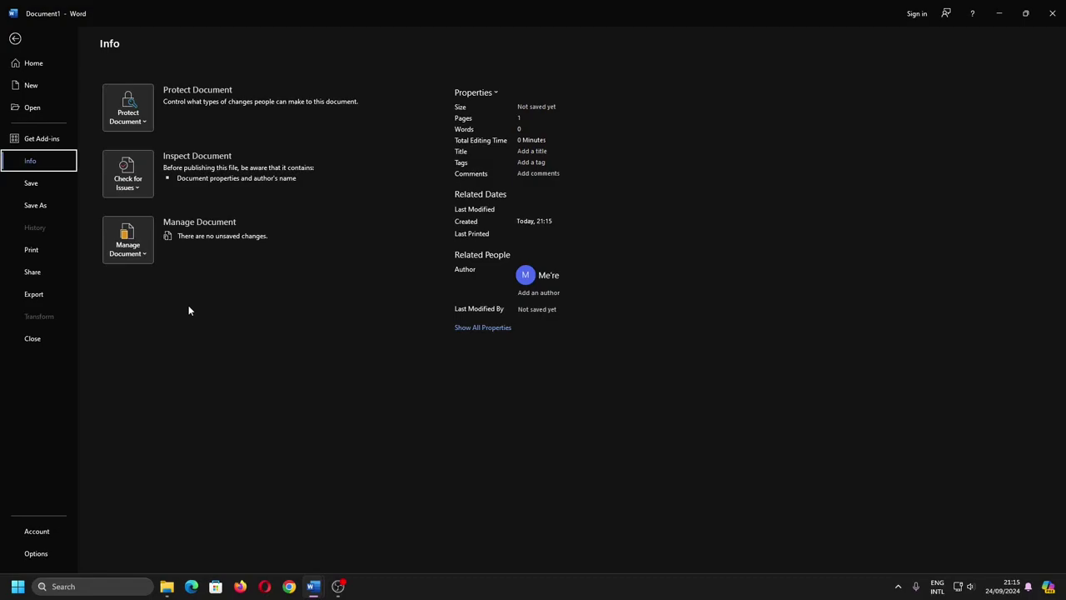
left_click(124, 254)
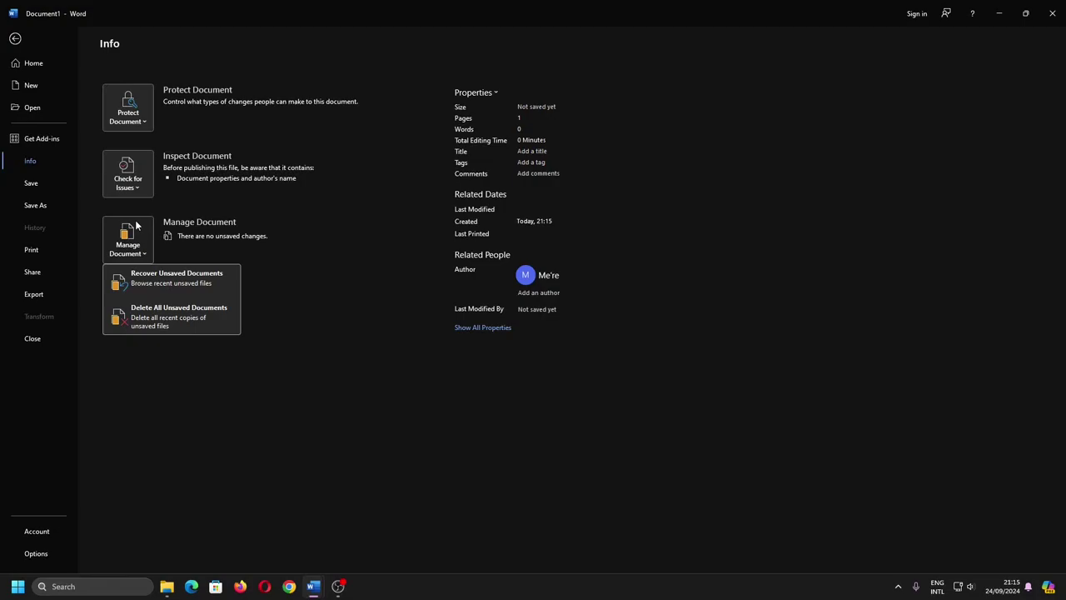
left_click(174, 286)
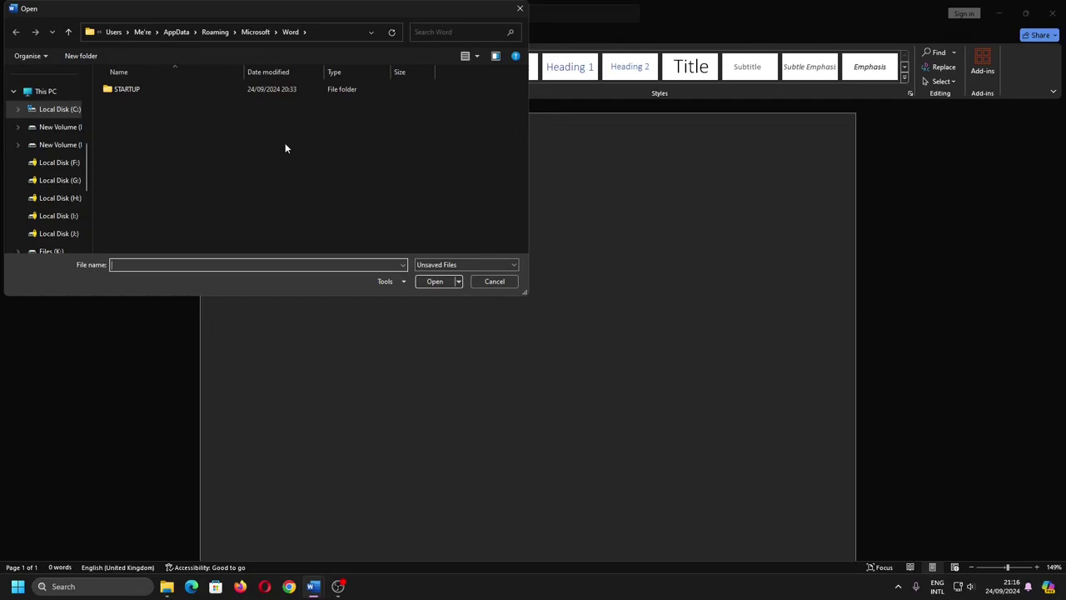
left_click(335, 32)
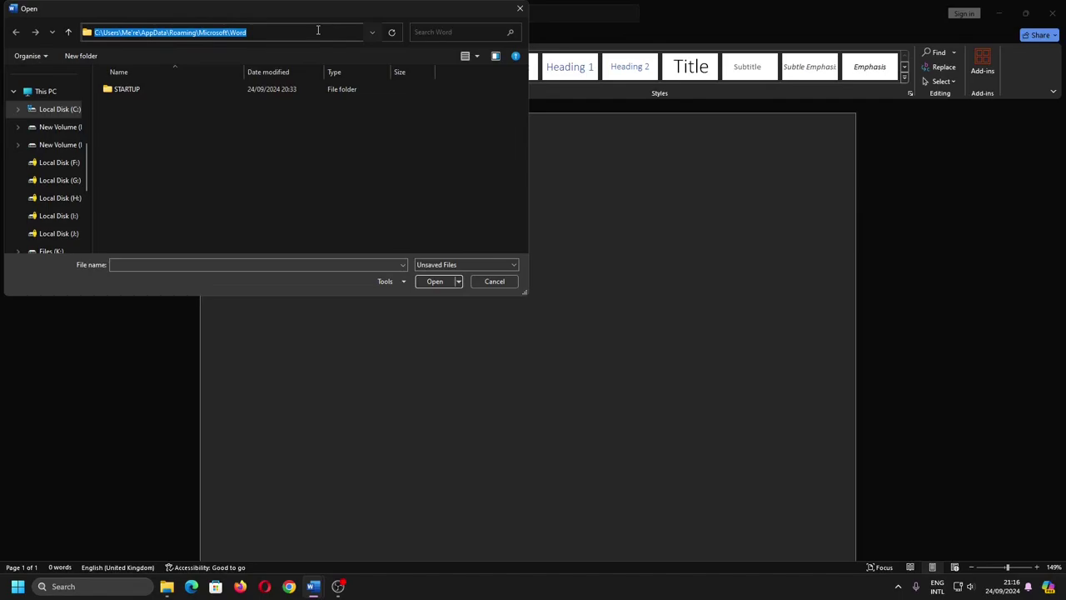
left_click(167, 586)
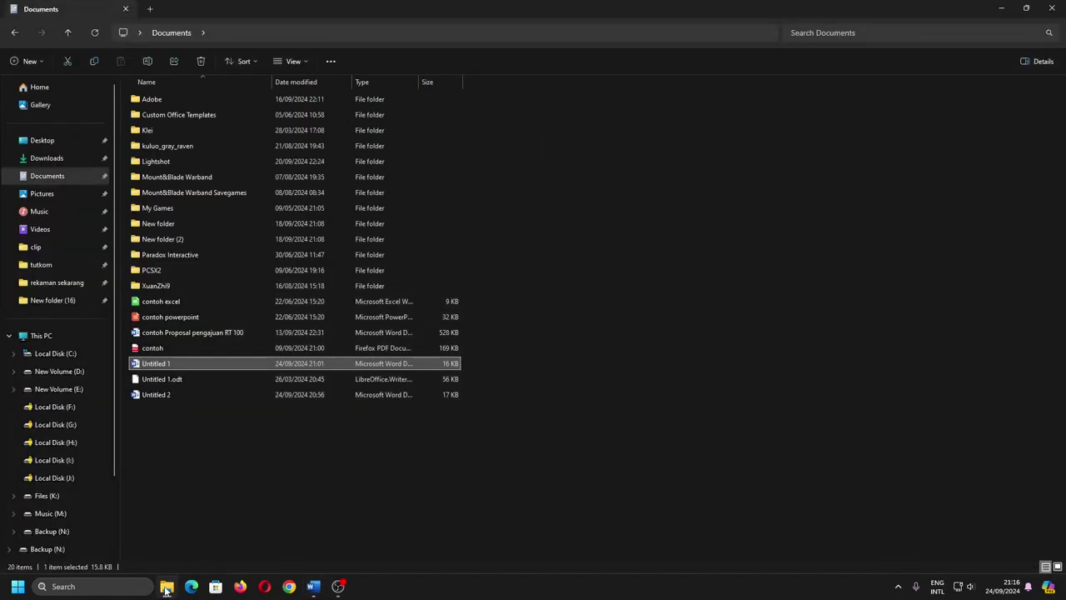
Paste the copied Word unsaved-files path into Explorer's address bar and navigate there
left_click(375, 32)
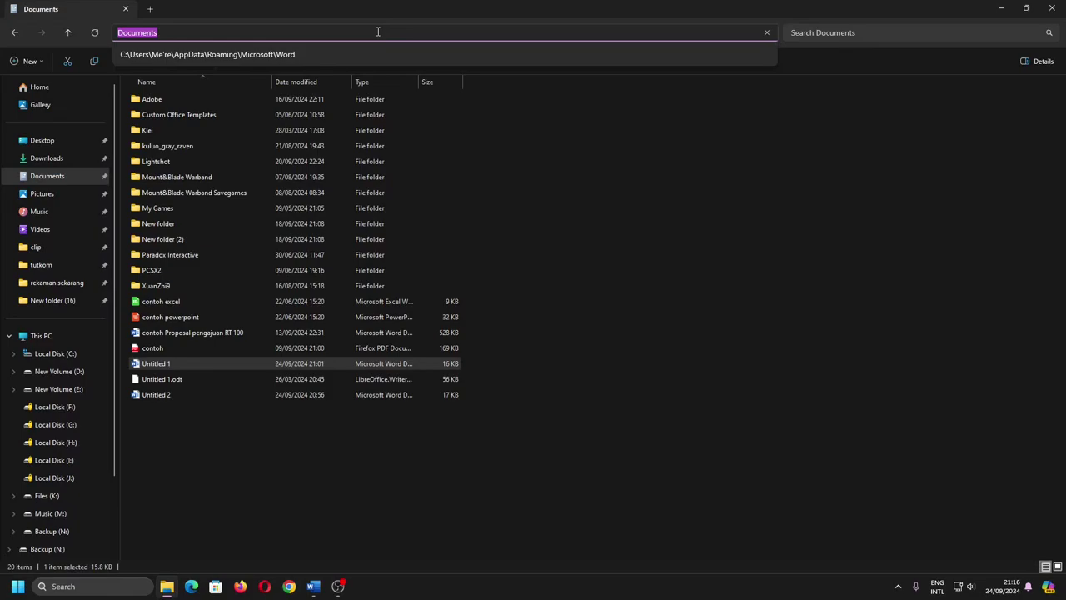
type("C:\\Users\\Me're\\AppData\\Roaming\\Microsoft\\Word")
key("Return")
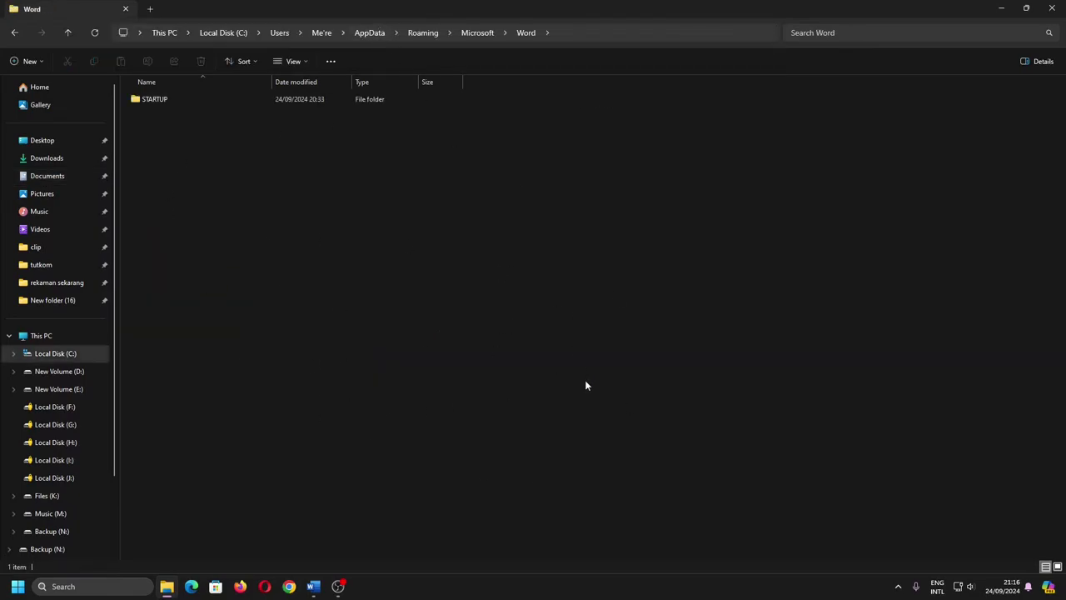
Draw a blue division-sign shape on Document1, then close it to bring up the save prompt
mouse_move(313, 584)
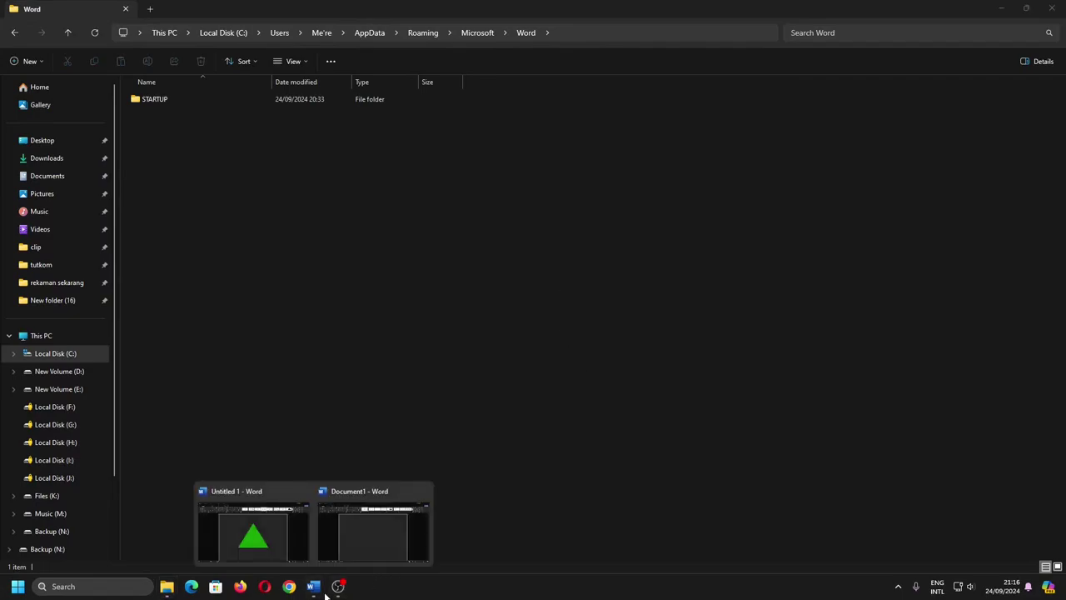
left_click(354, 536)
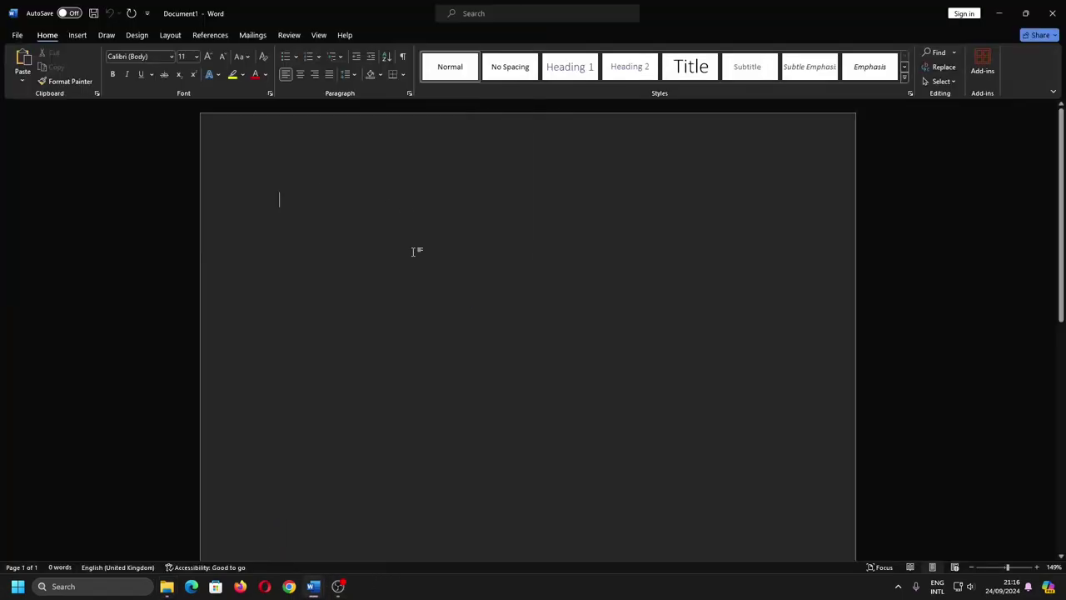
left_click(77, 35)
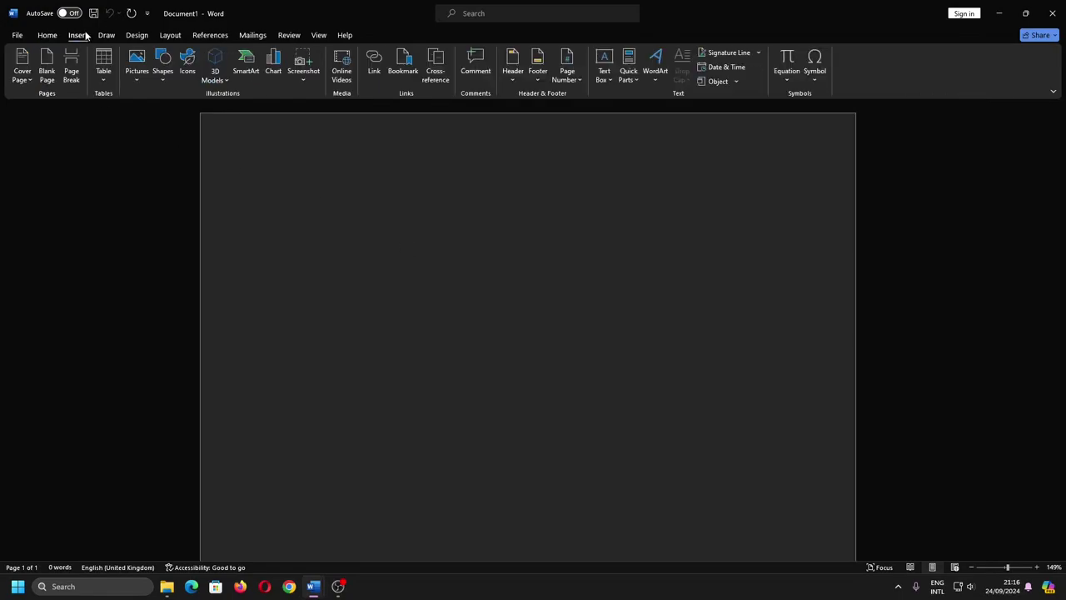
left_click(167, 79)
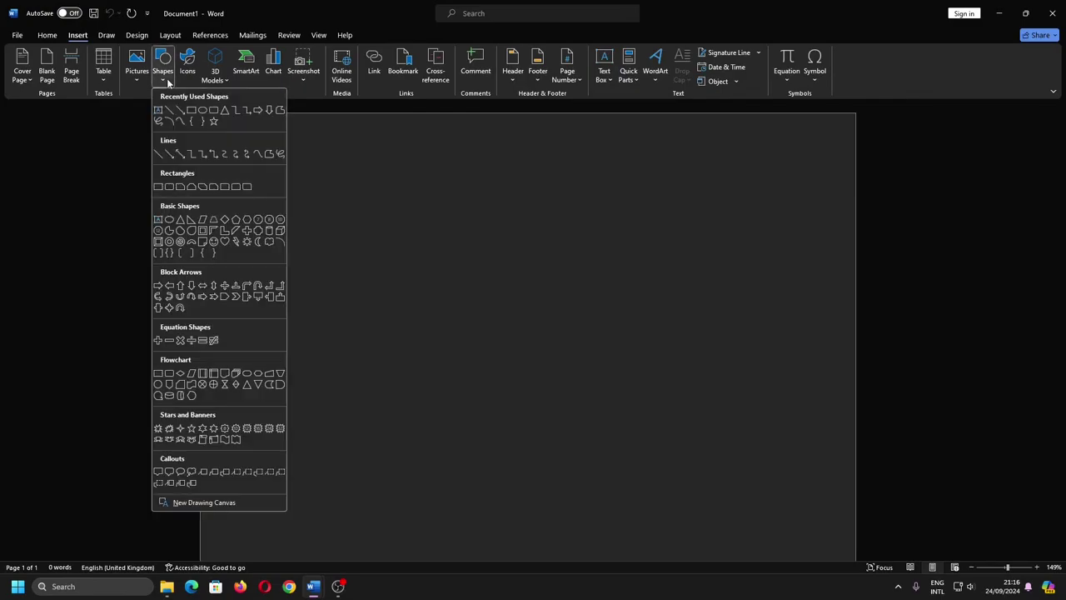
left_click(190, 342)
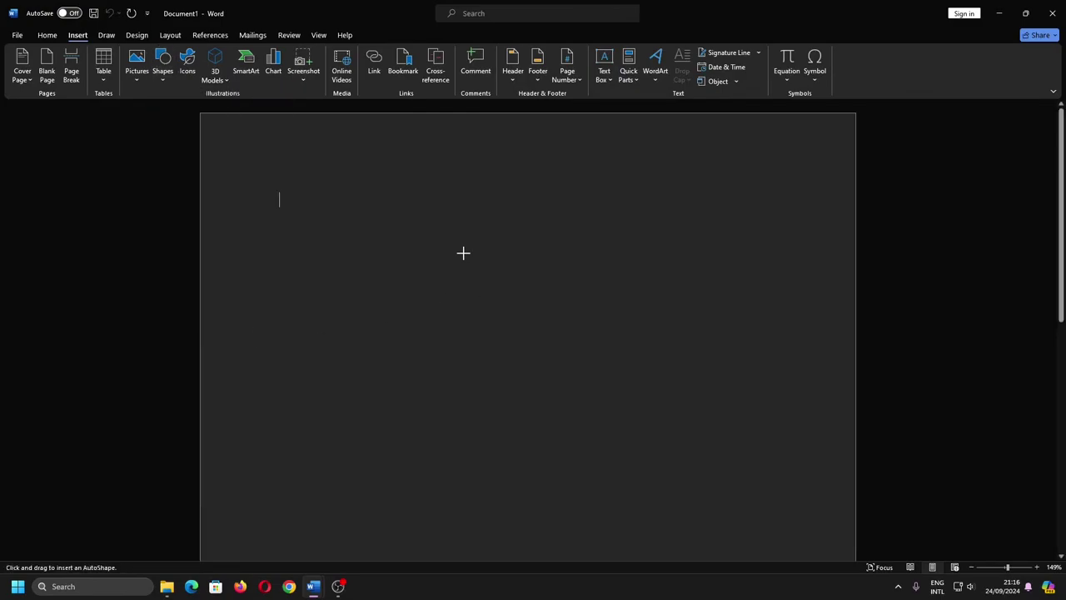
left_click_drag(464, 253, 742, 449)
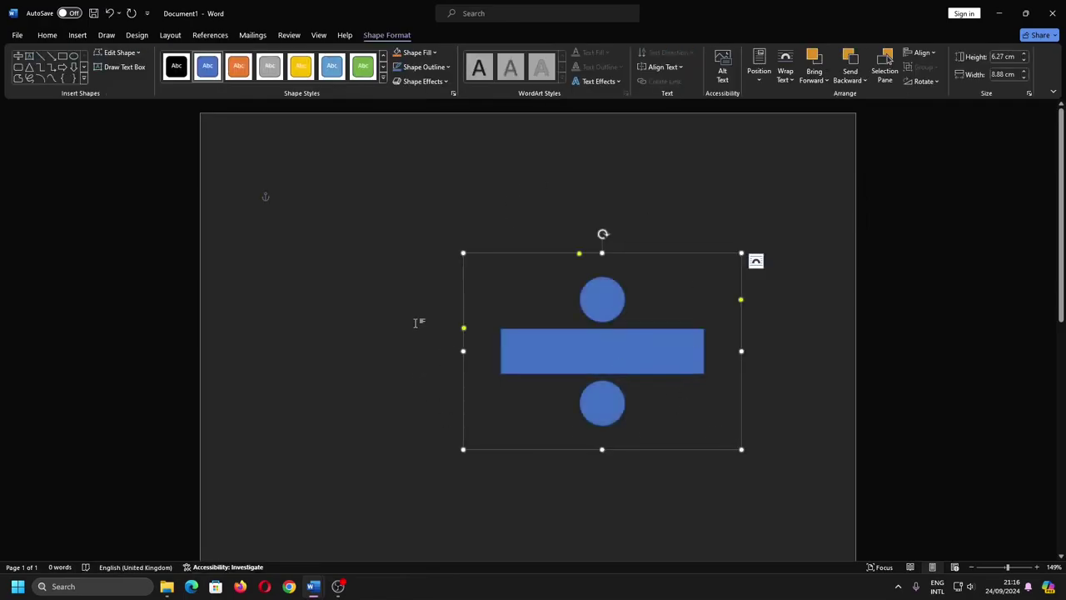
left_click(1052, 13)
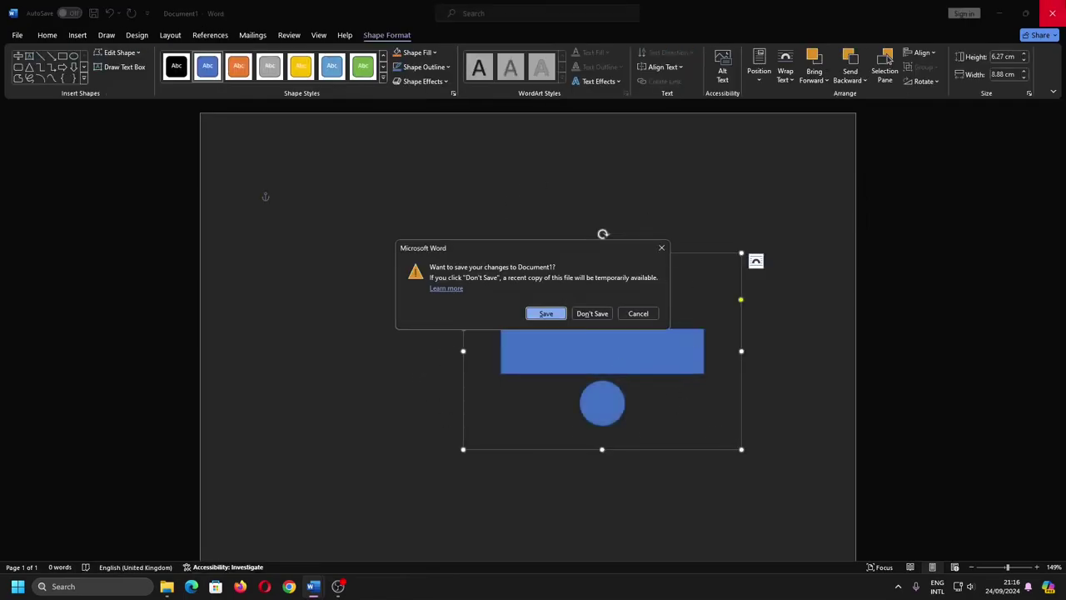
Discard Document1's changes and open the Doc1 unsaved recovery file from the Word folder
left_click(591, 314)
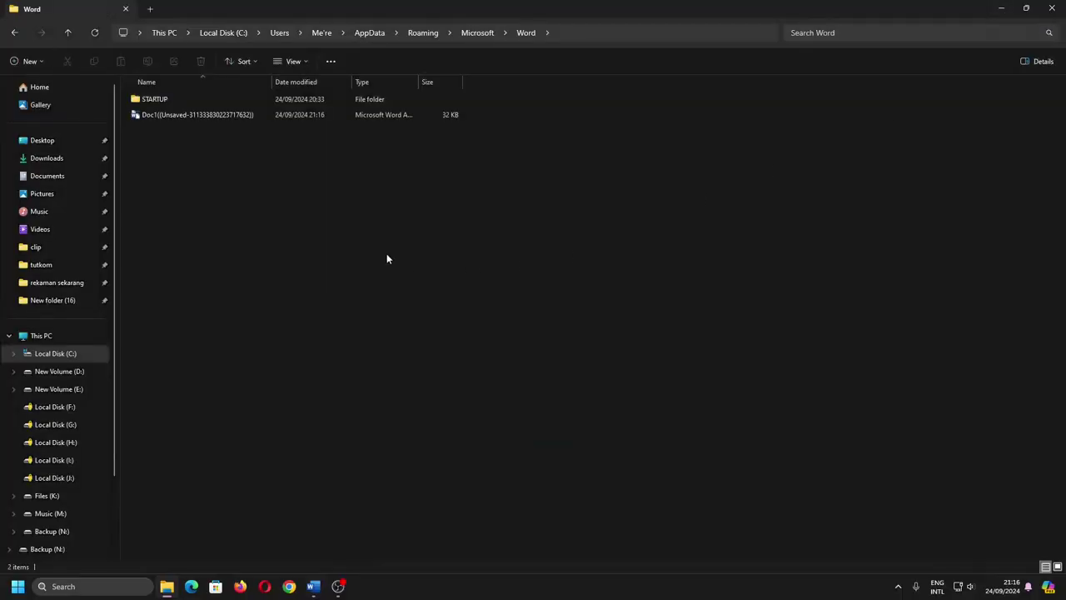
left_click(223, 115)
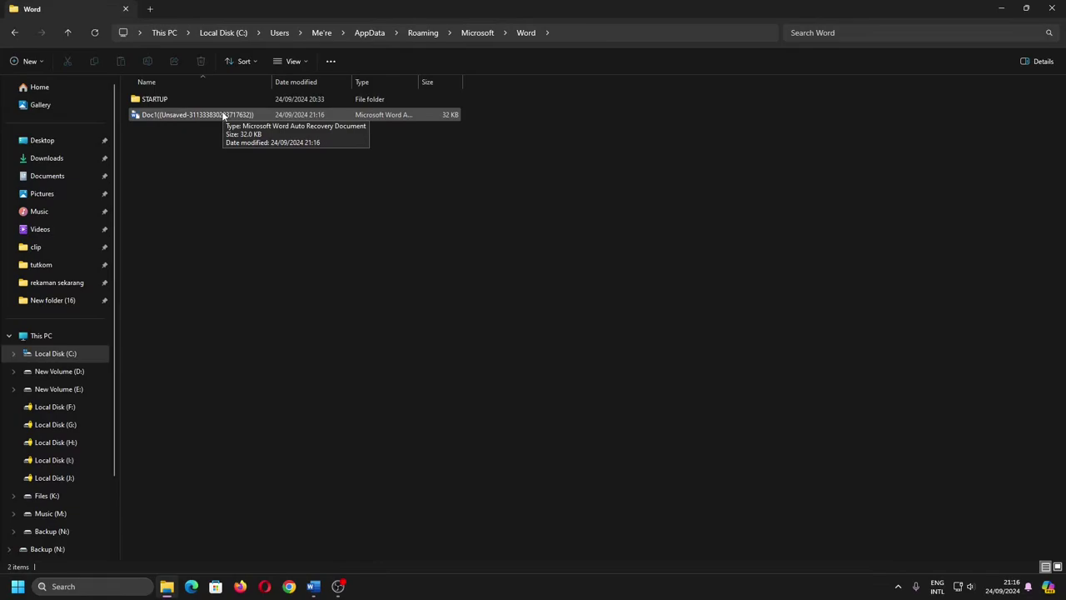
double_click(223, 115)
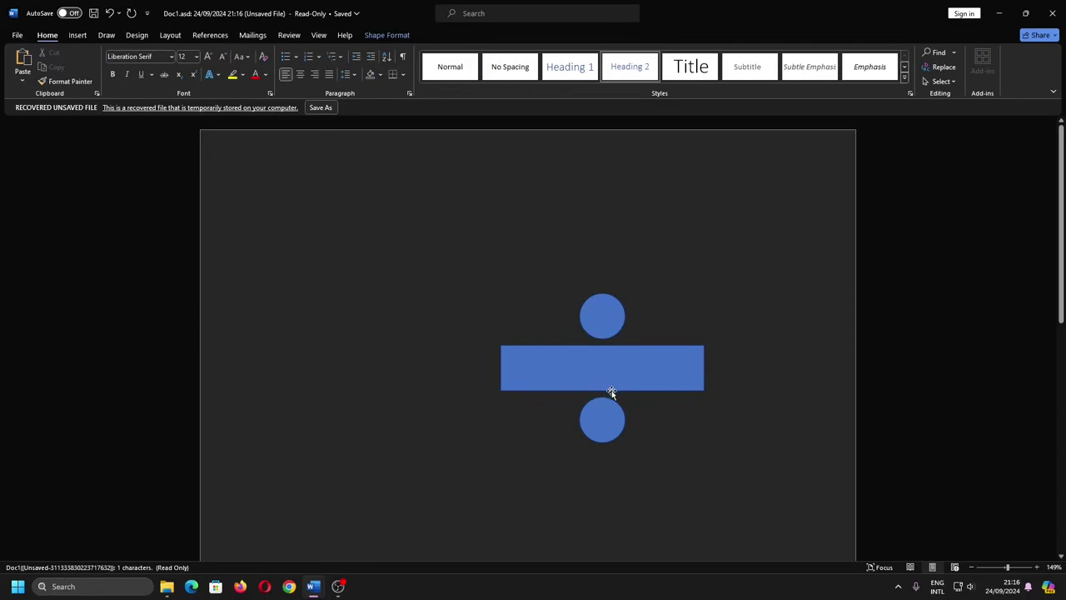
Close the Untitled 1 triangle document, cancel Save As for the recovered file, and create Document2
mouse_move(312, 586)
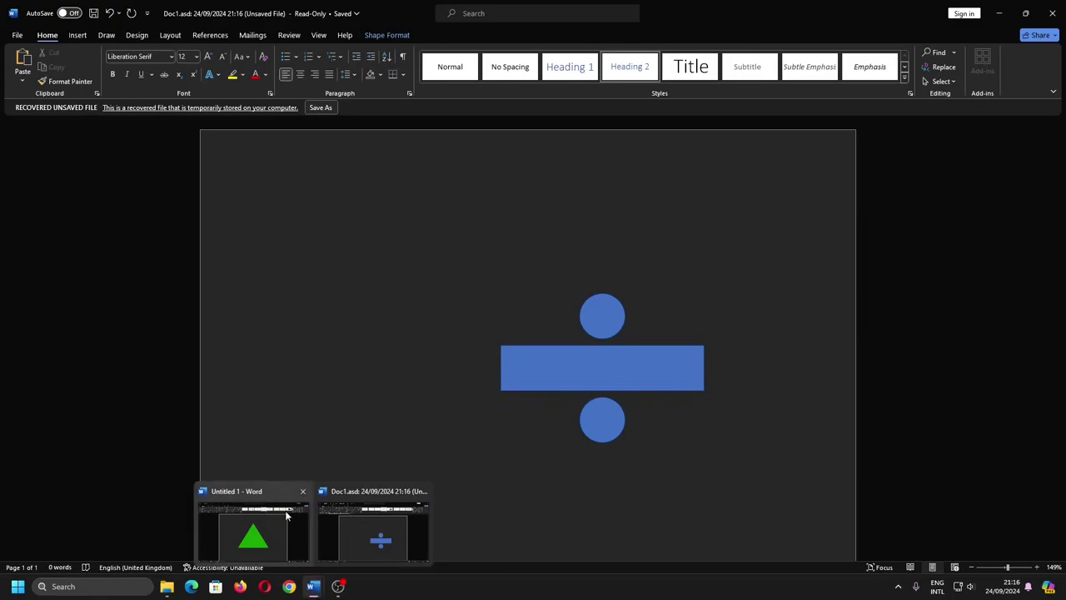
left_click(303, 491)
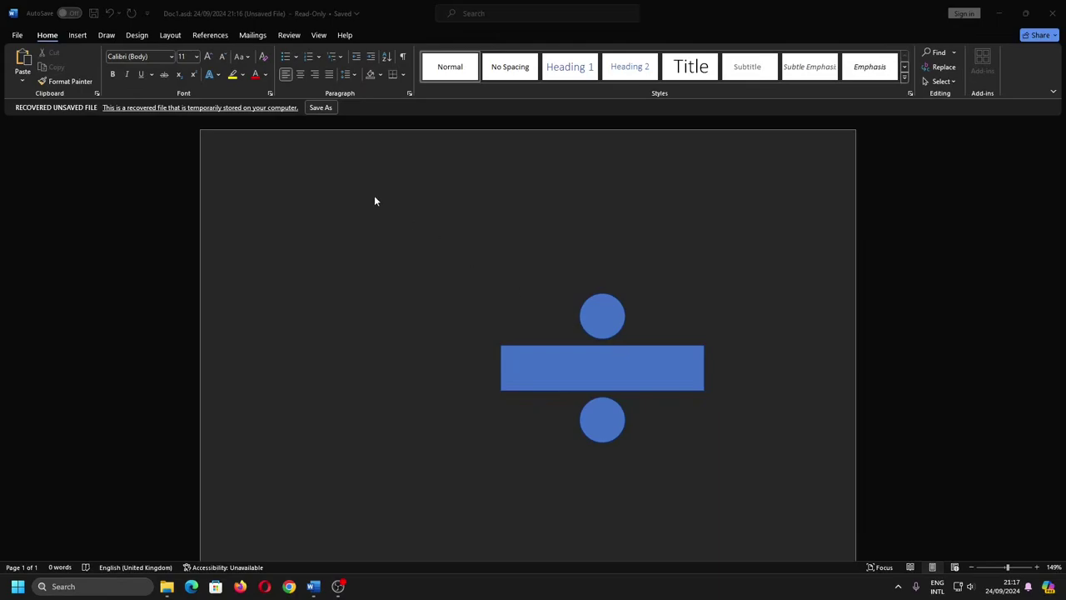
left_click(317, 109)
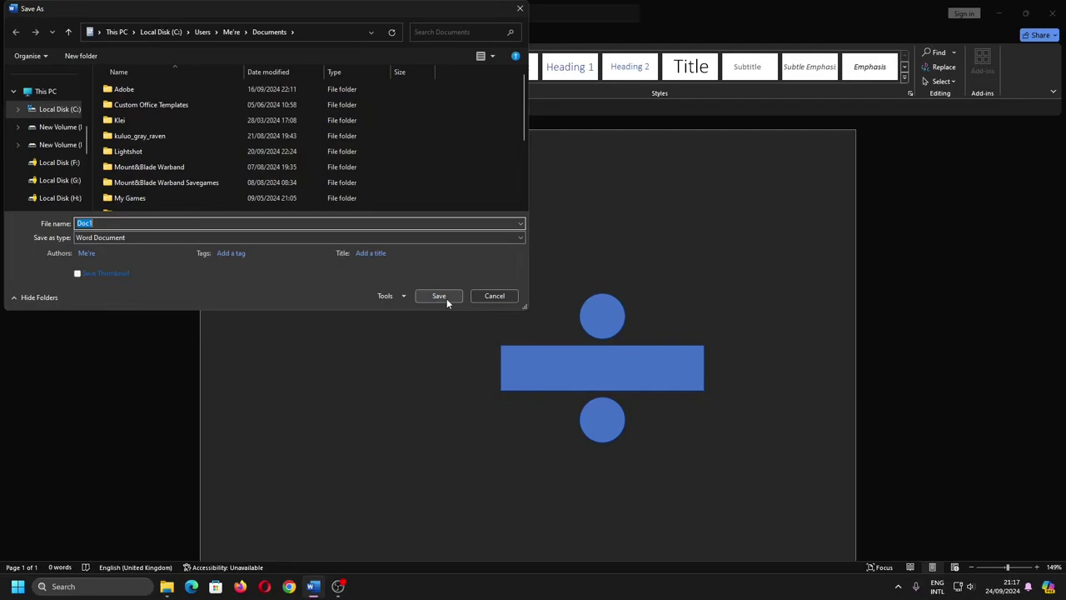
left_click(494, 298)
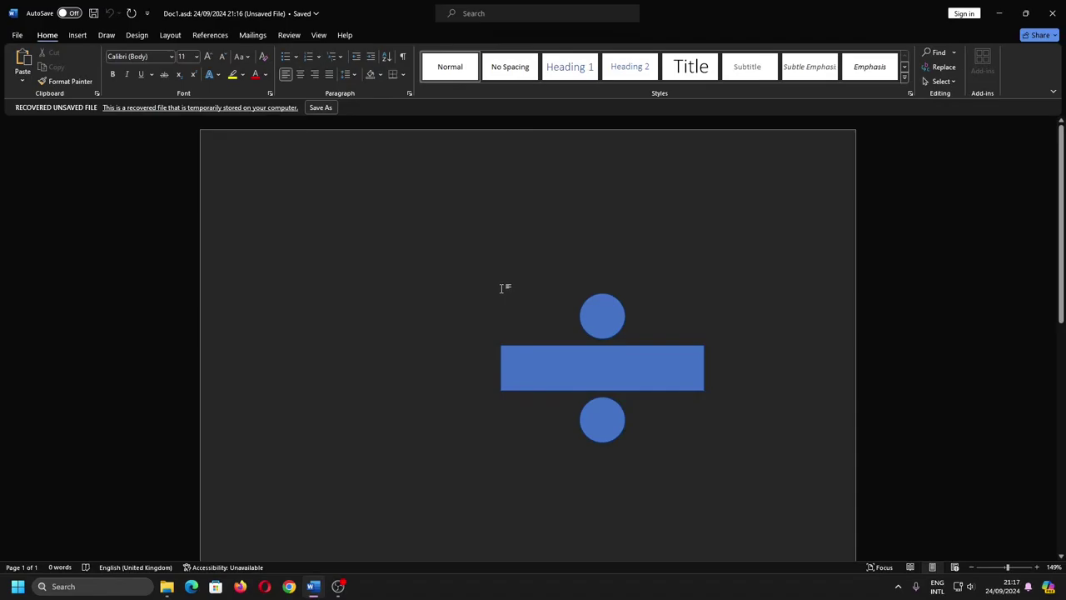
key("ctrl+n")
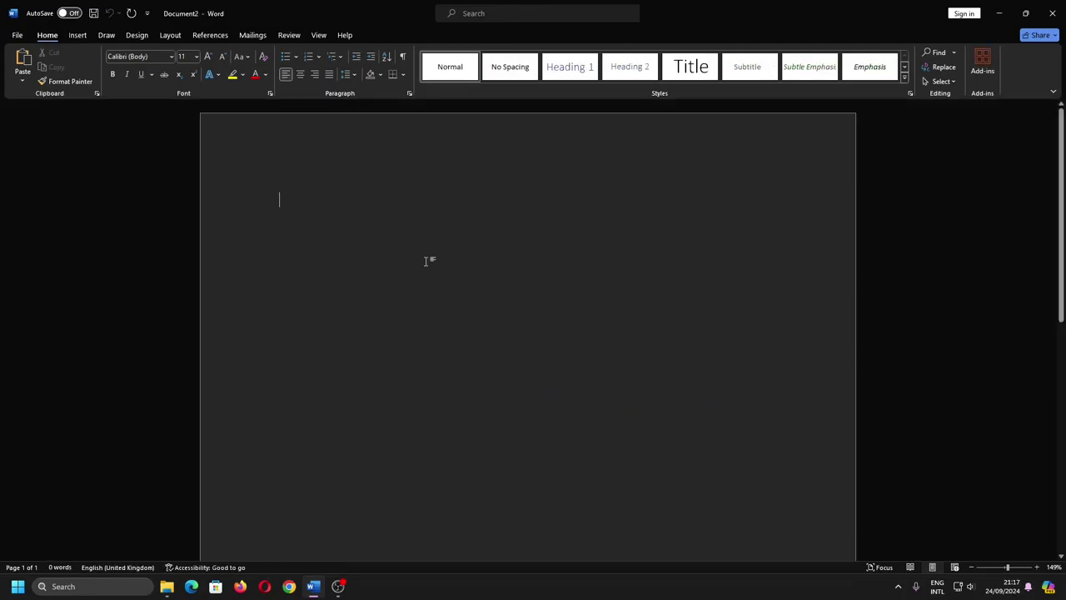
Review Word's Save options (AutoRecover every 10 minutes) and dismiss them unchanged
left_click(18, 37)
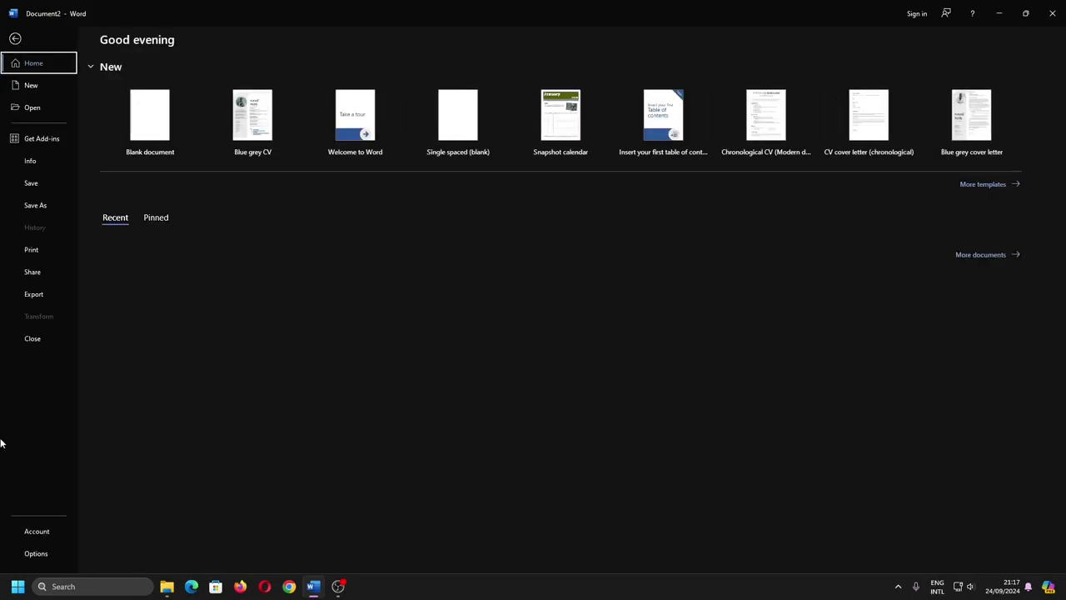
left_click(28, 559)
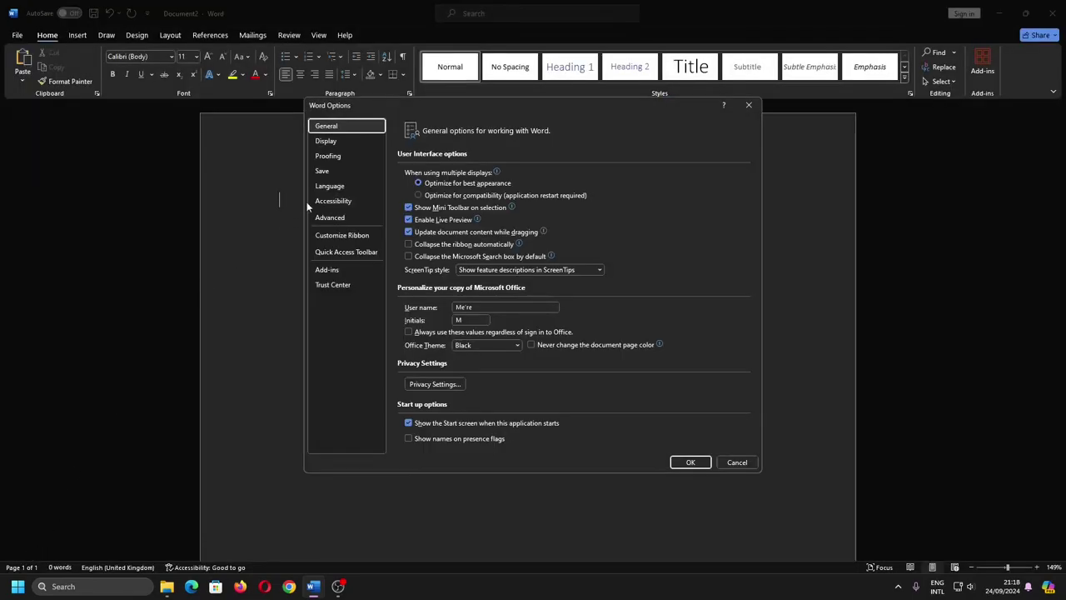
left_click(336, 172)
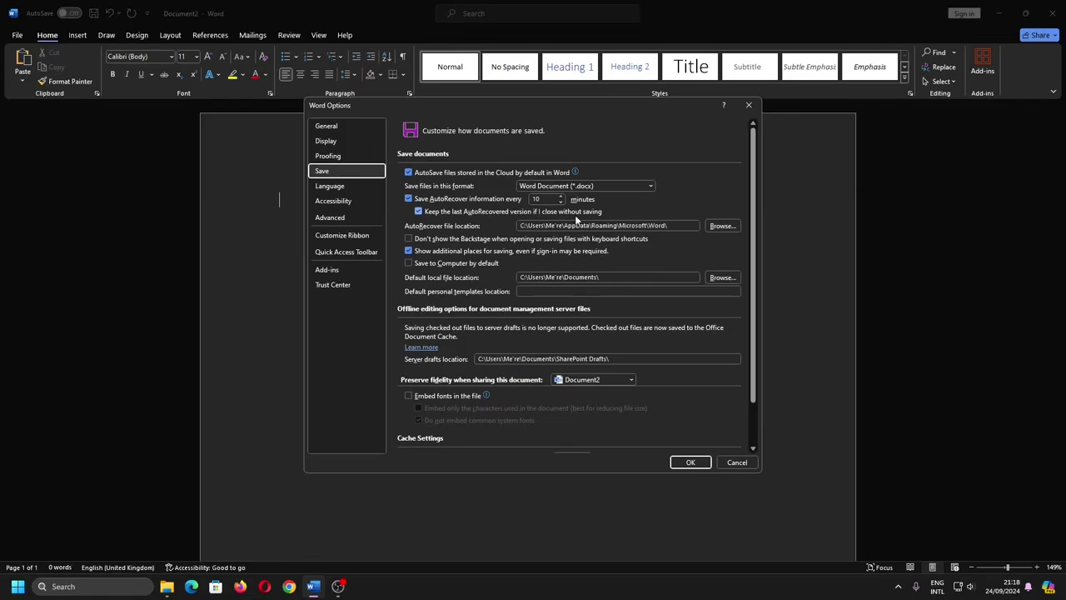
key("Escape")
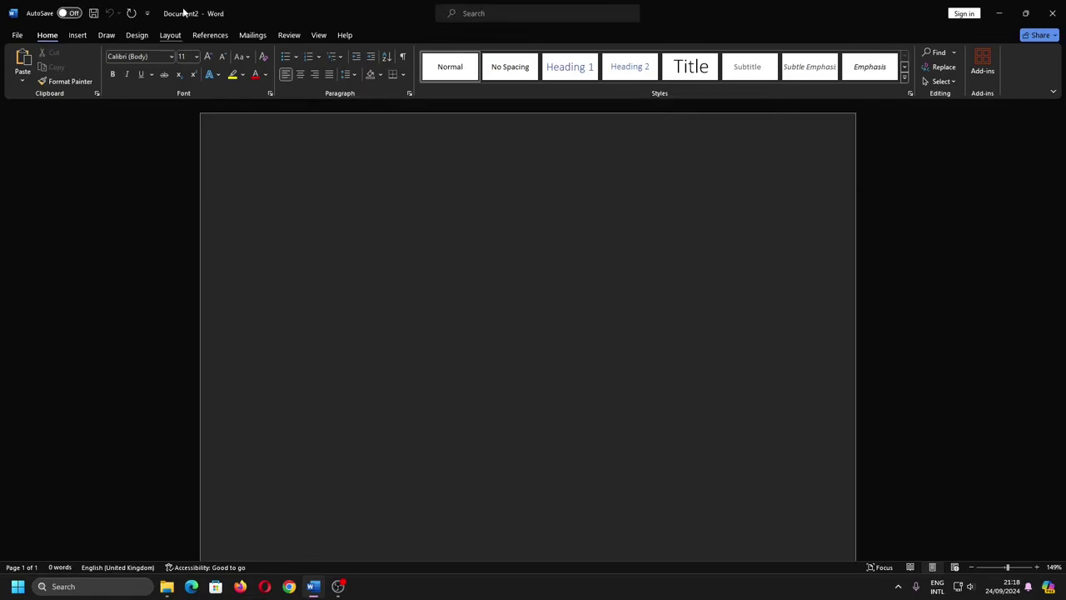
Draw a blue Snip Same Side Corner Rectangle on Document2
left_click(77, 35)
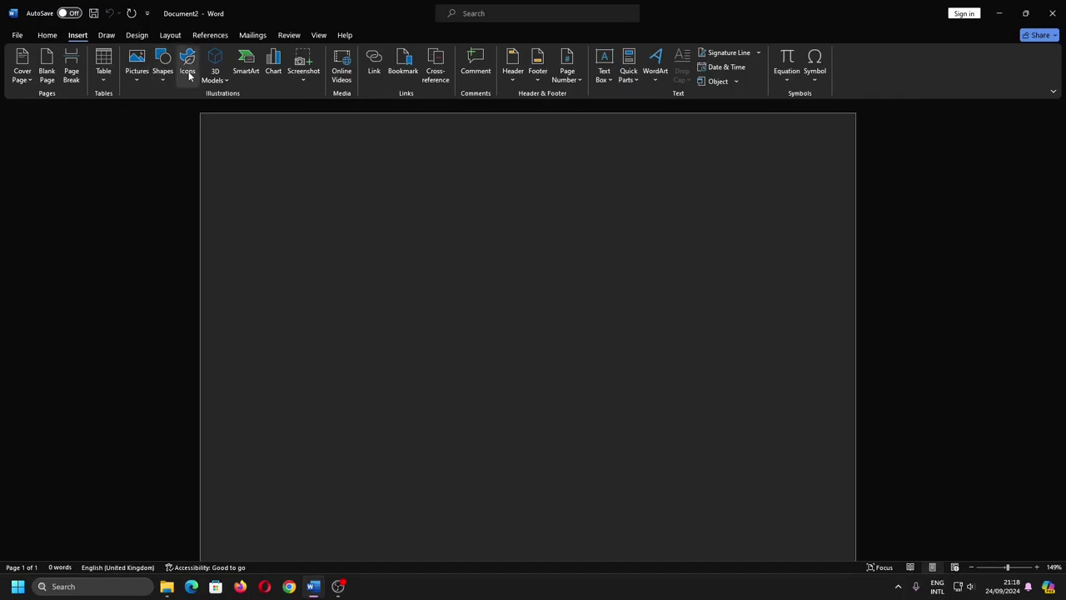
left_click(163, 65)
left_click(201, 185)
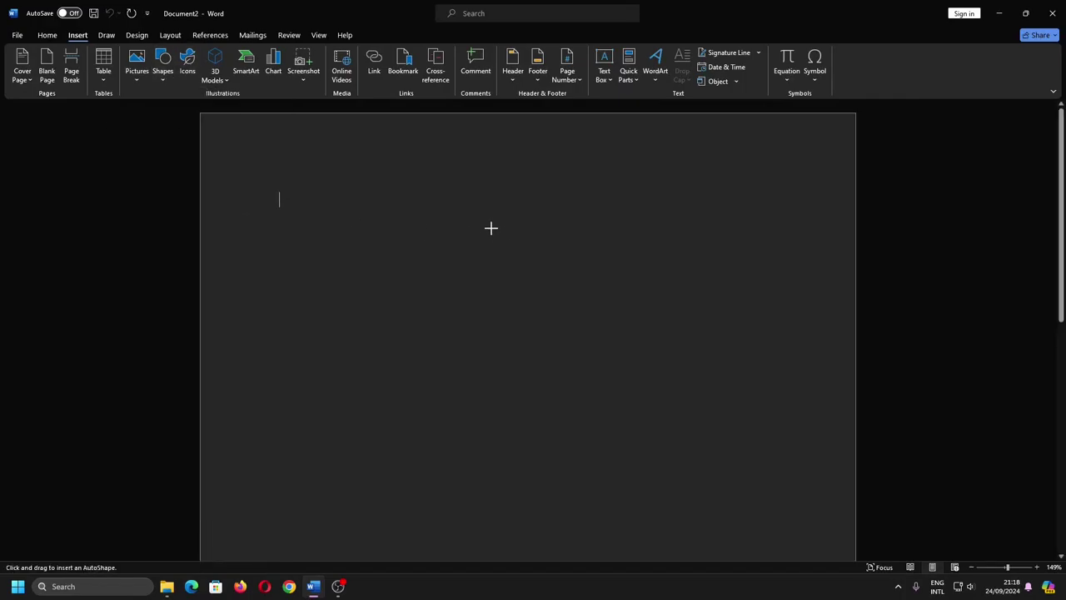
left_click_drag(390, 214, 696, 412)
Cancel closing Document2 and snap Word to the right half of the screen
left_click(1052, 14)
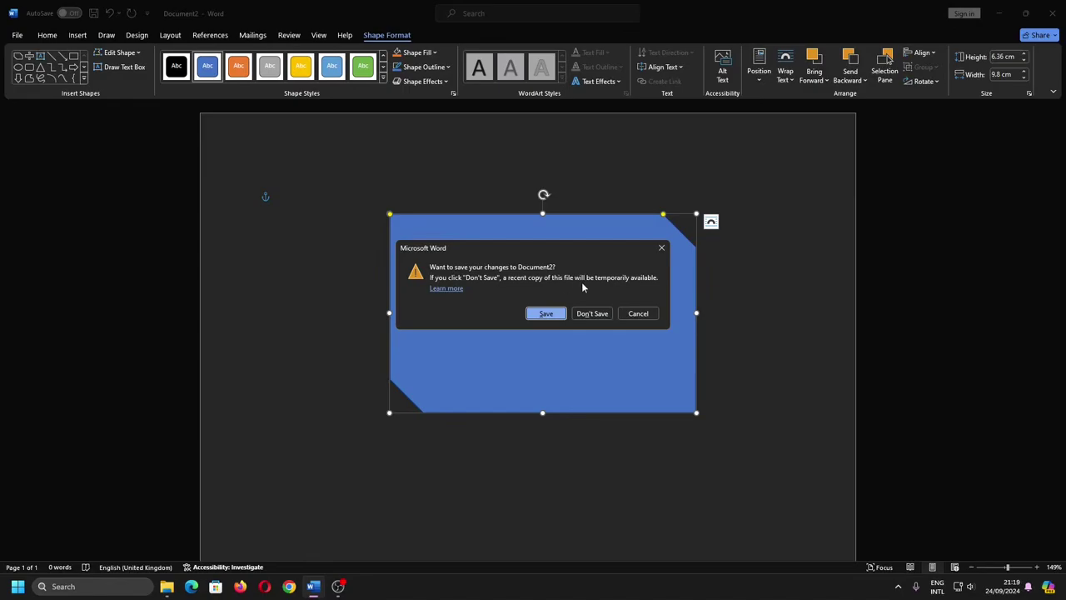
left_click(636, 313)
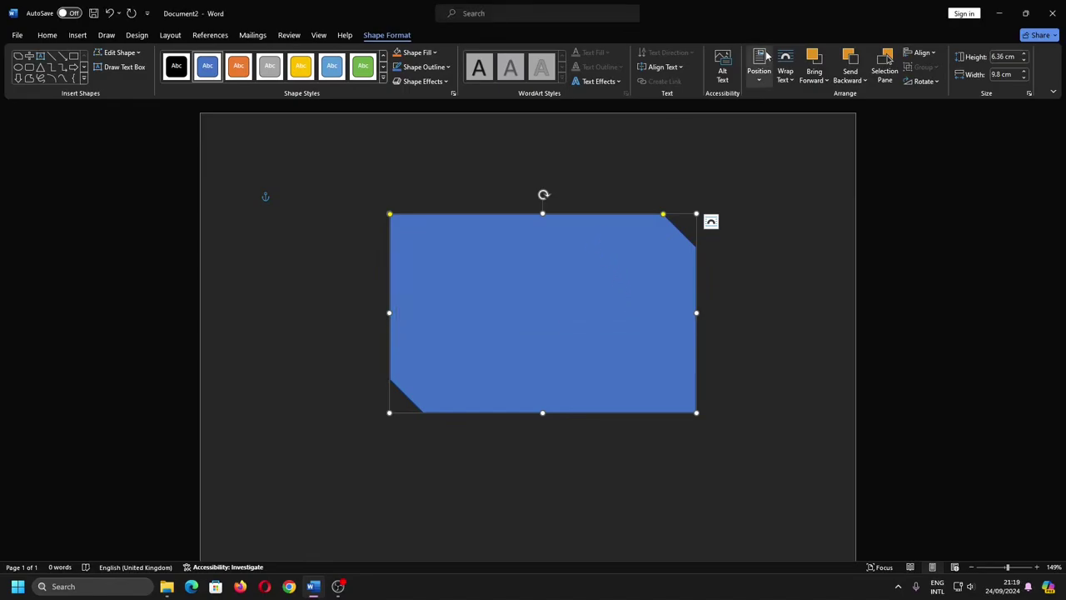
key("super+Right")
Put File Explorer on the left, delete the Doc1 unsaved file, and close Document2 without saving
left_click(289, 200)
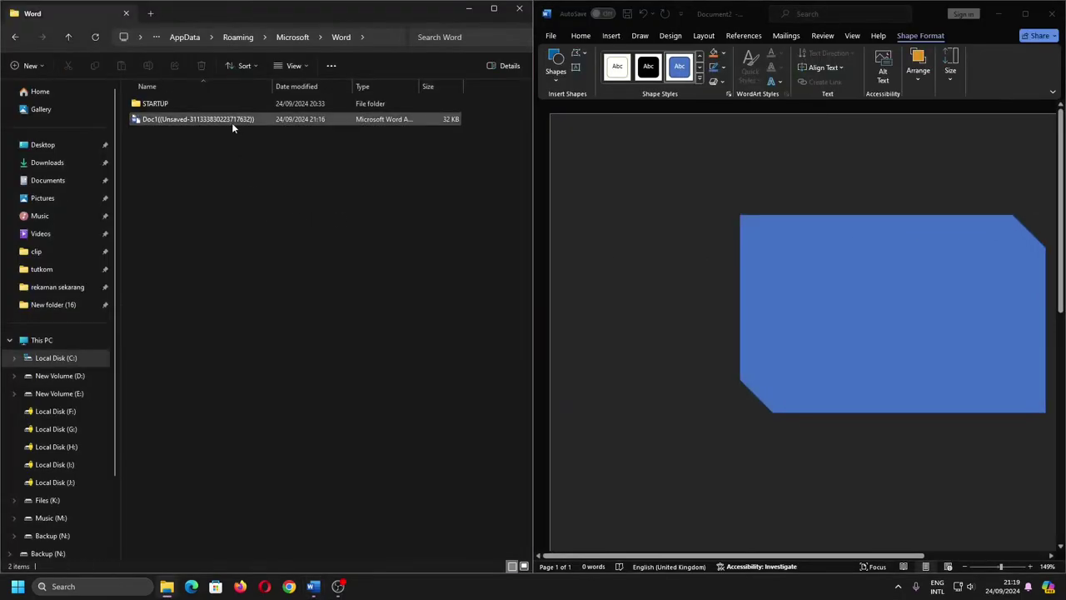
left_click(231, 122)
key("Delete")
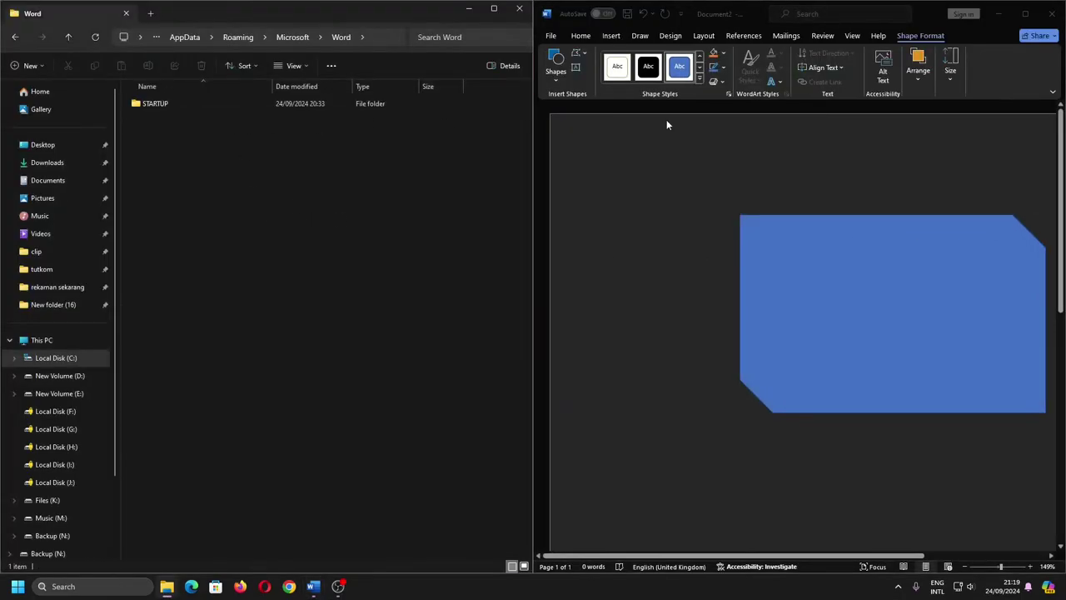
left_click(1051, 13)
left_click(598, 314)
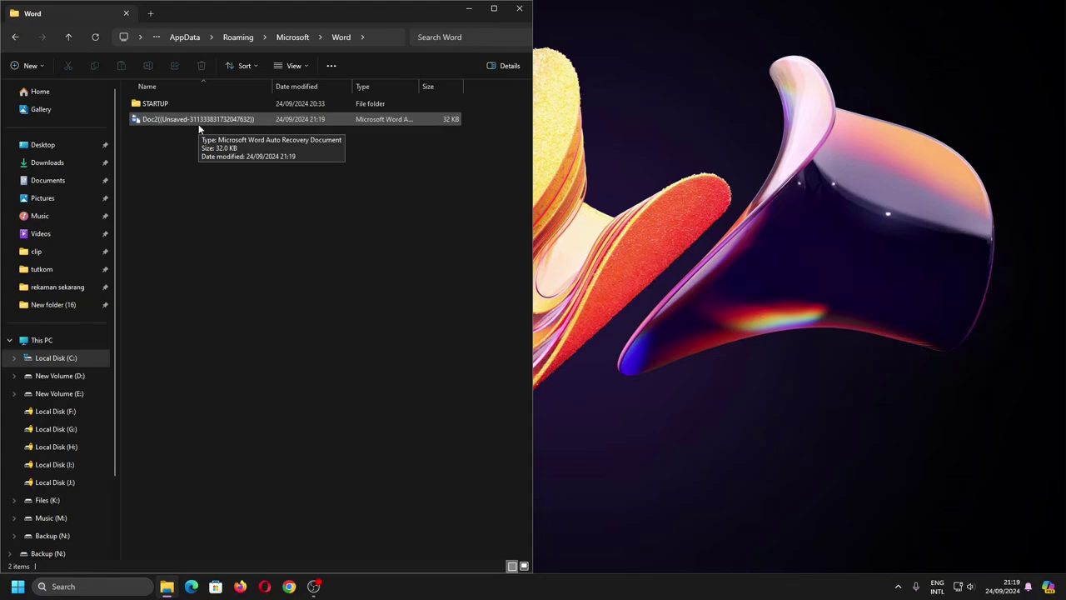
Open the Doc2 recovered unsaved file and maximize the Word window
double_click(198, 125)
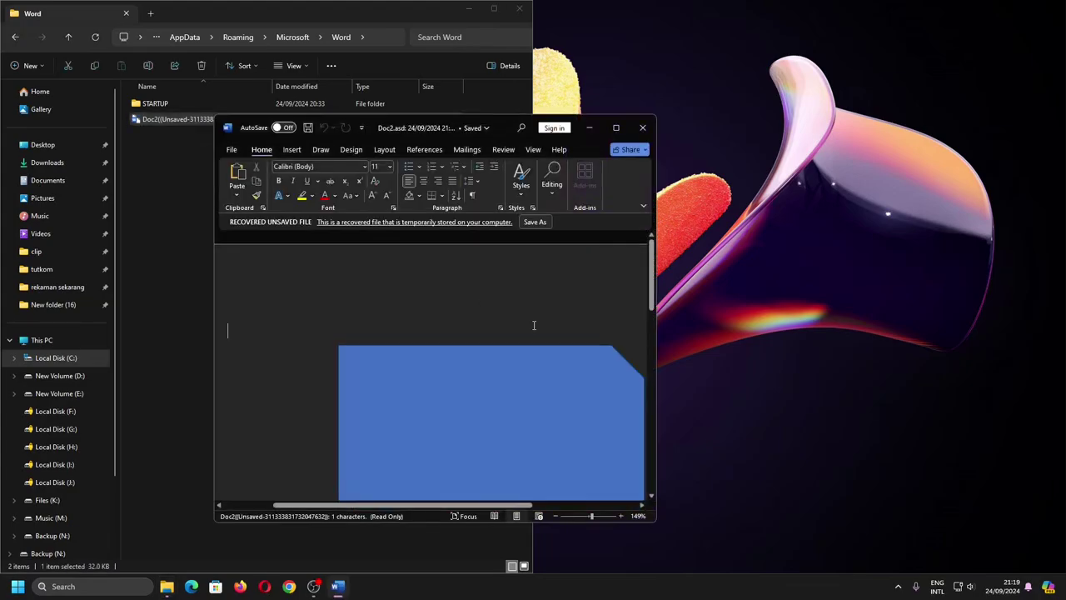
scroll(561, 337, "down", 8)
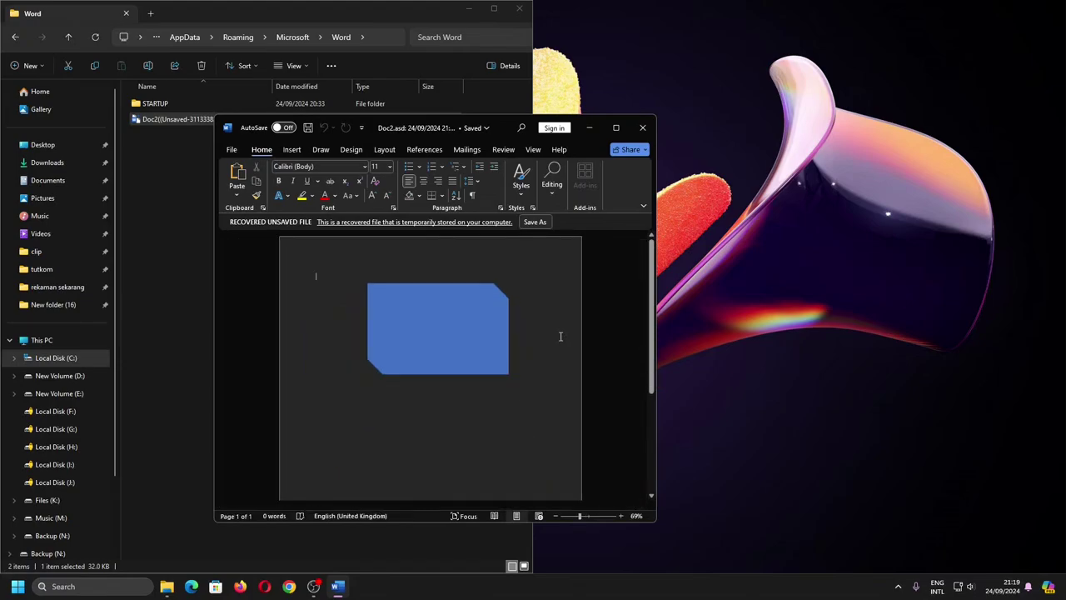
left_click(232, 149)
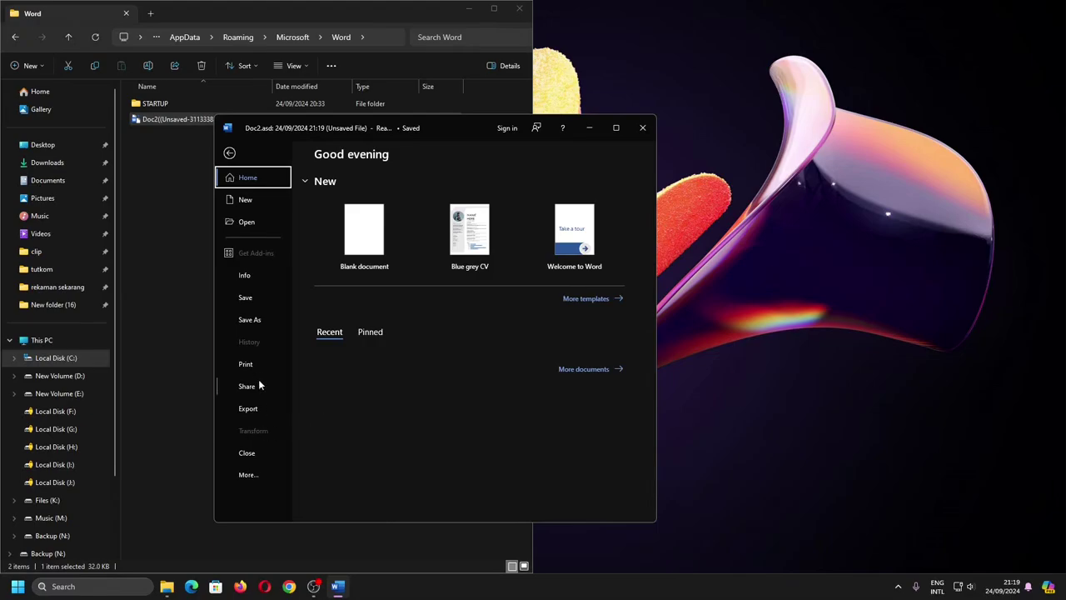
left_click(616, 128)
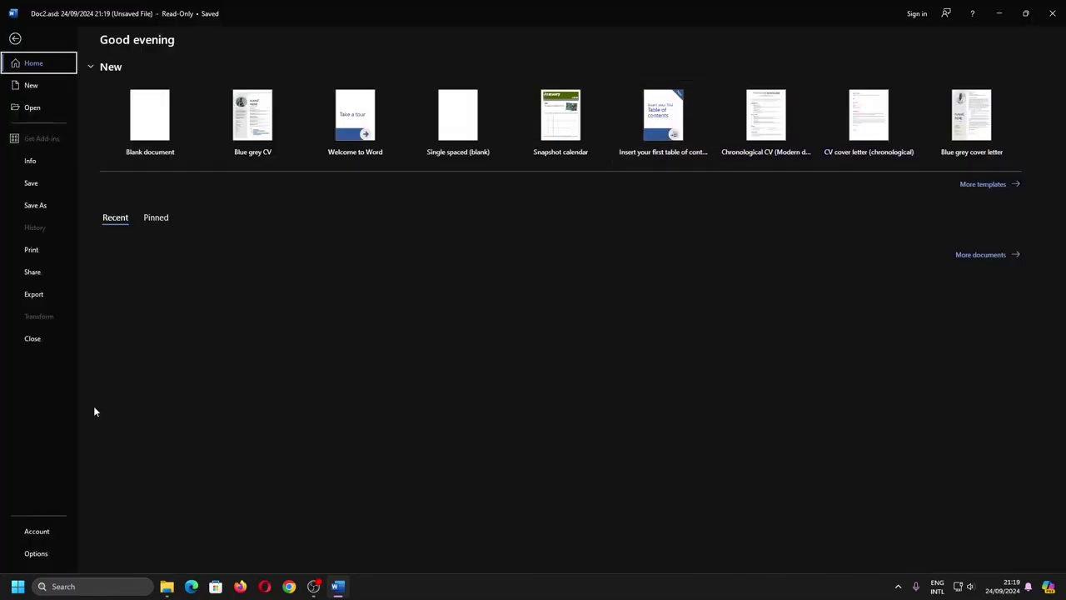
Turn off 'Keep the last AutoRecovered version' in Save options, confirm, and close Word
left_click(35, 553)
left_click(323, 170)
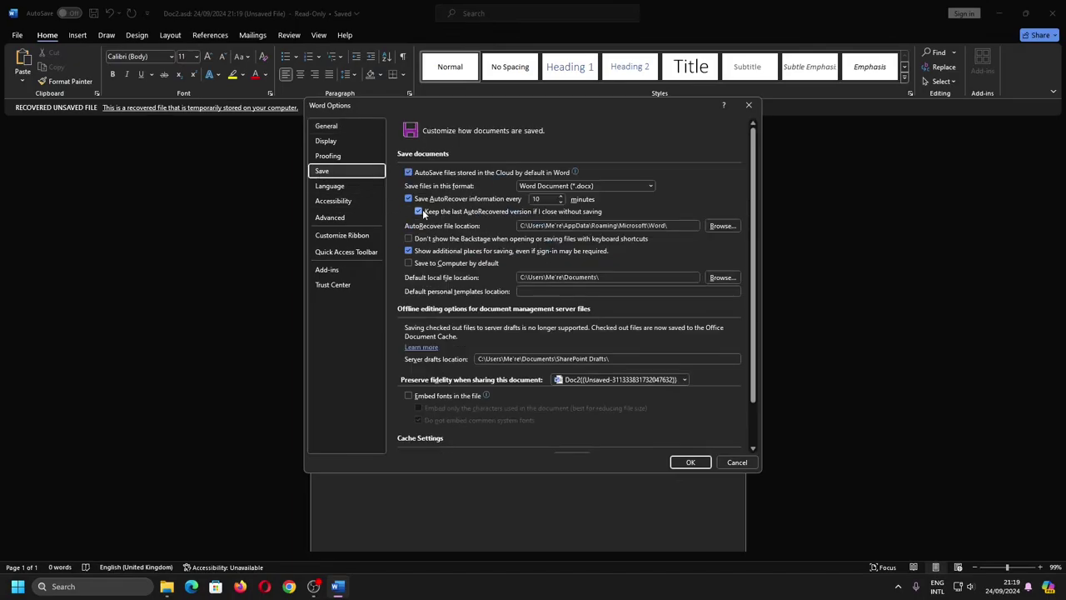
left_click(421, 212)
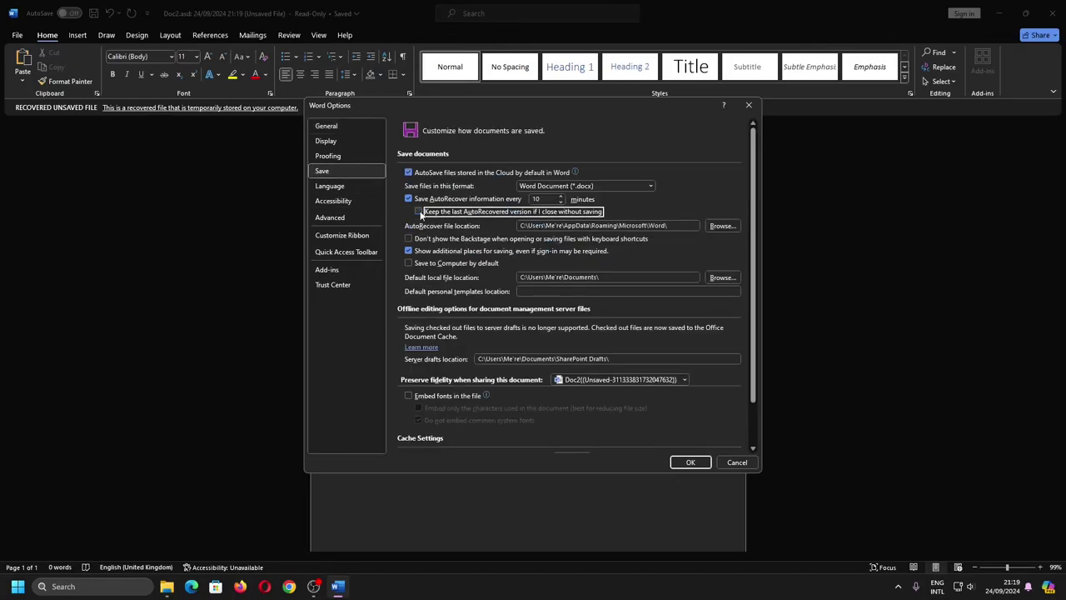
left_click(691, 462)
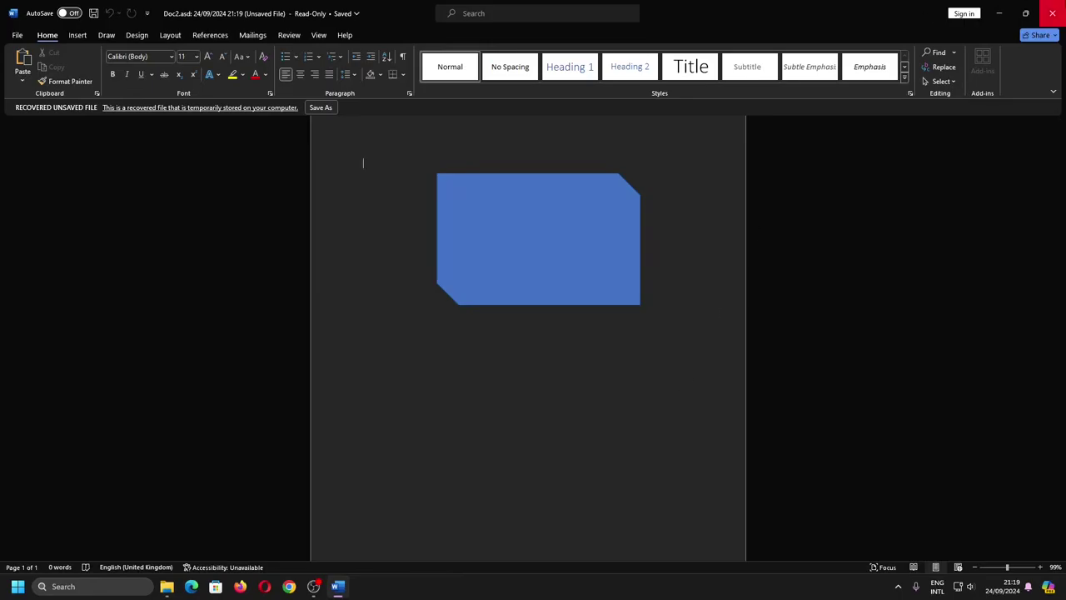
left_click(1052, 13)
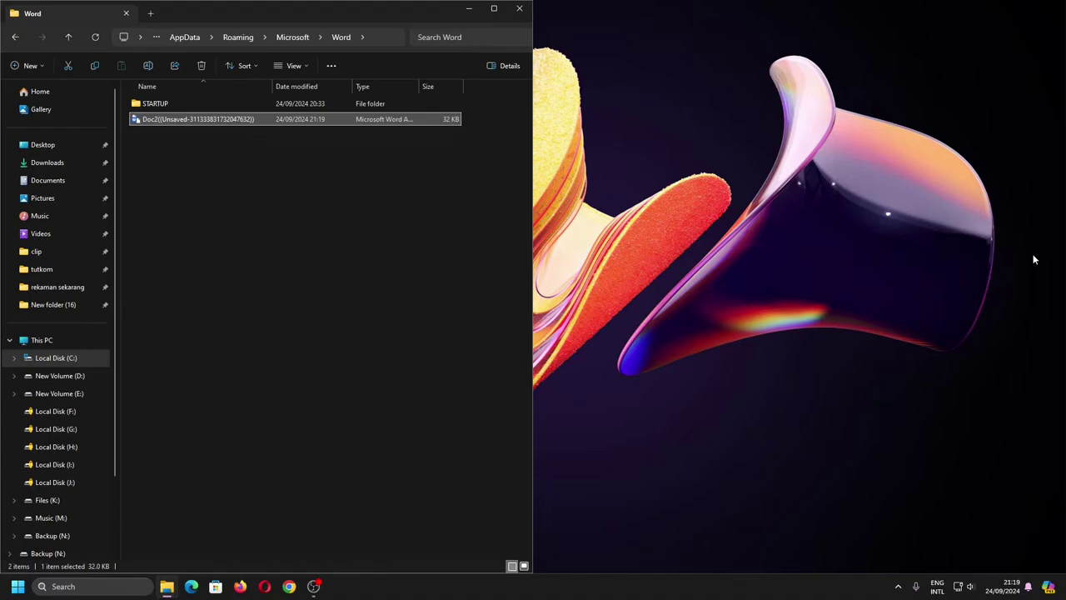
Open the Doc2 recovery file from the AutoRecover folder, then bring blank Document1 to the front
left_click(339, 194)
left_click(317, 121)
key("Return")
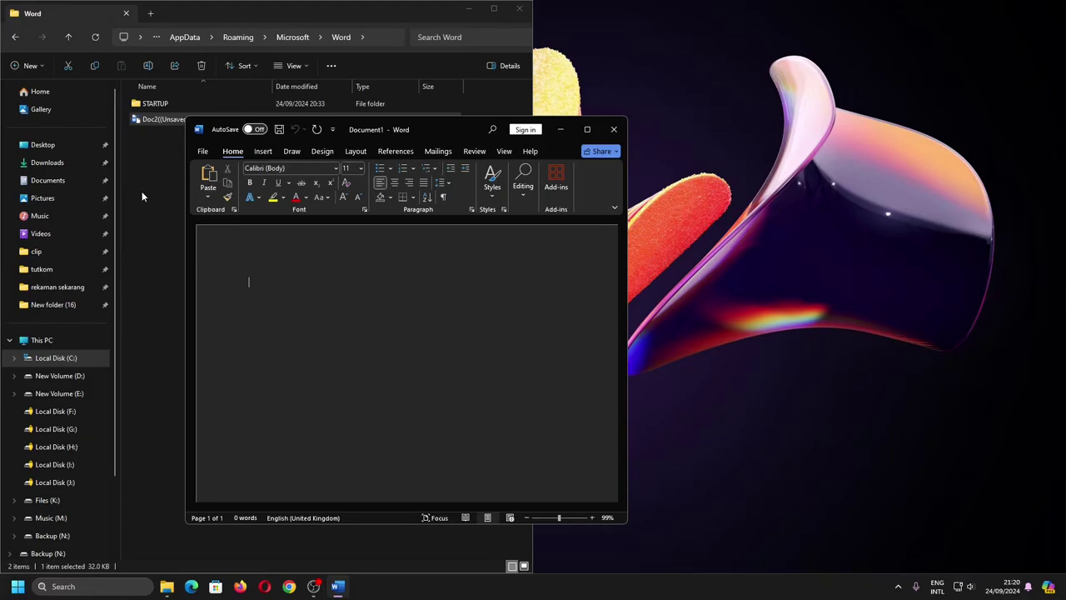
left_click(142, 190)
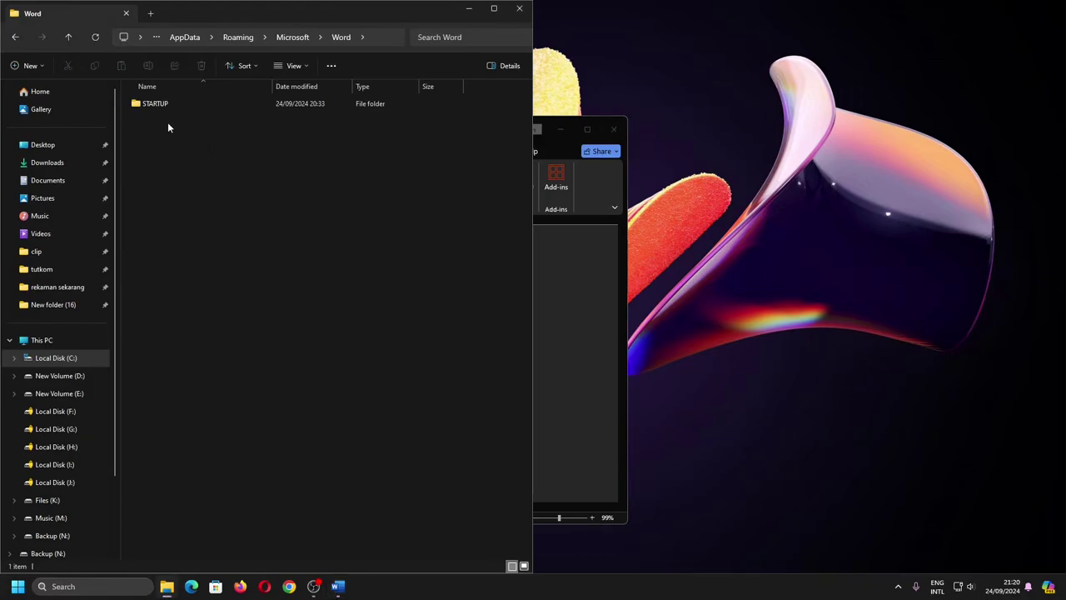
left_click(580, 291)
Draw a blue teardrop shape on Document1, then close the window to get the save prompt
left_click(77, 35)
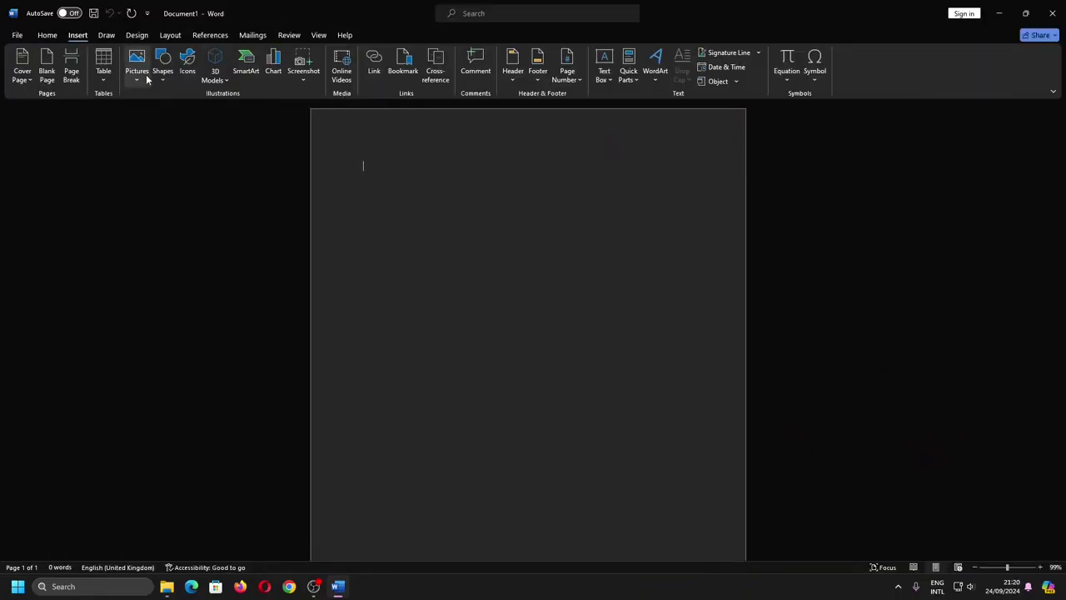
left_click(162, 66)
left_click(189, 232)
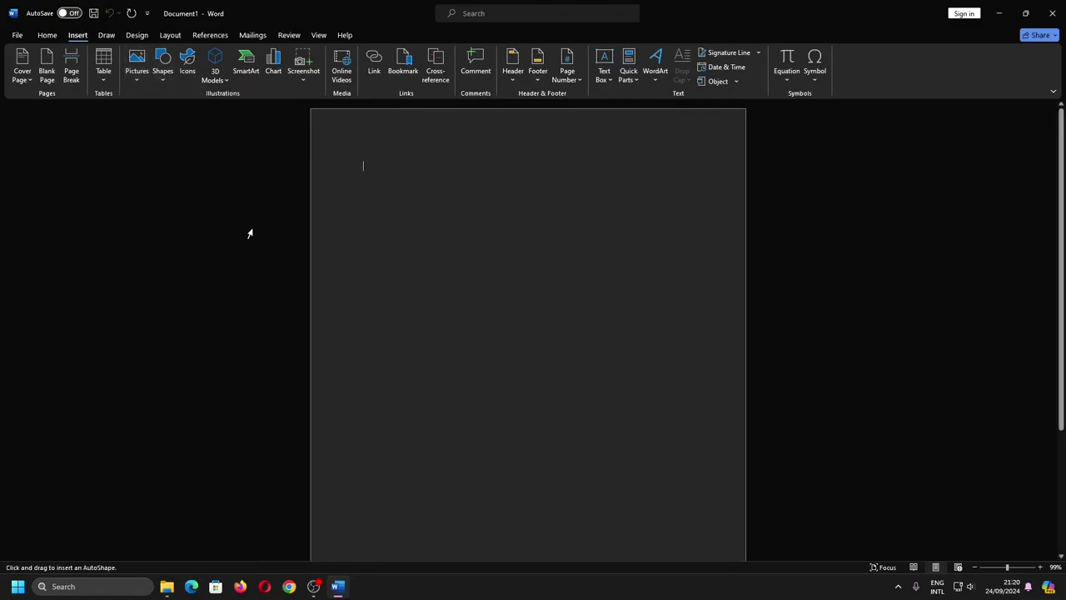
left_click_drag(430, 194, 644, 409)
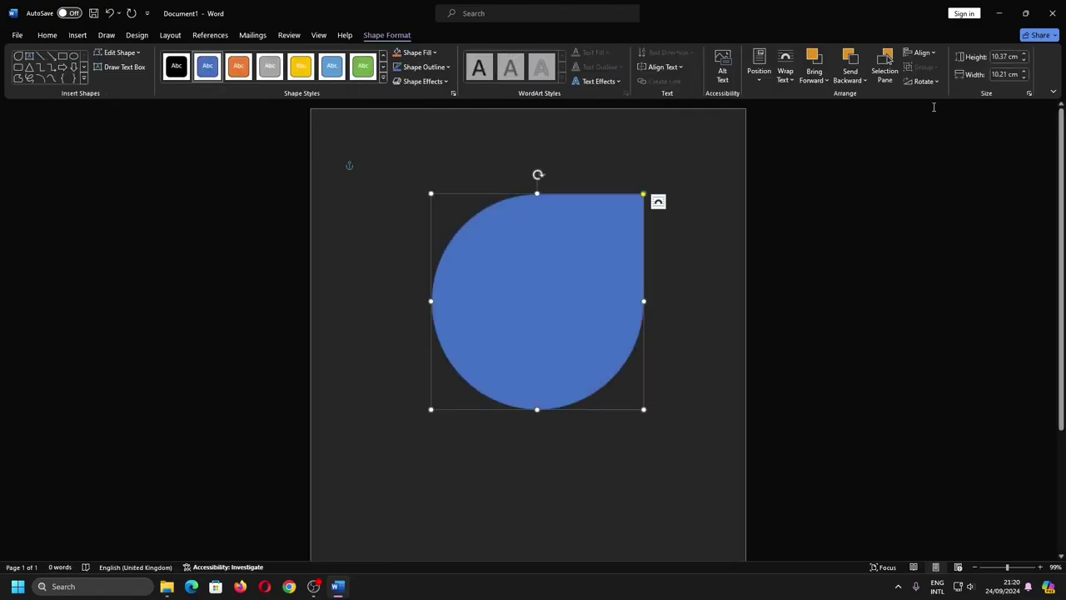
left_click(1052, 13)
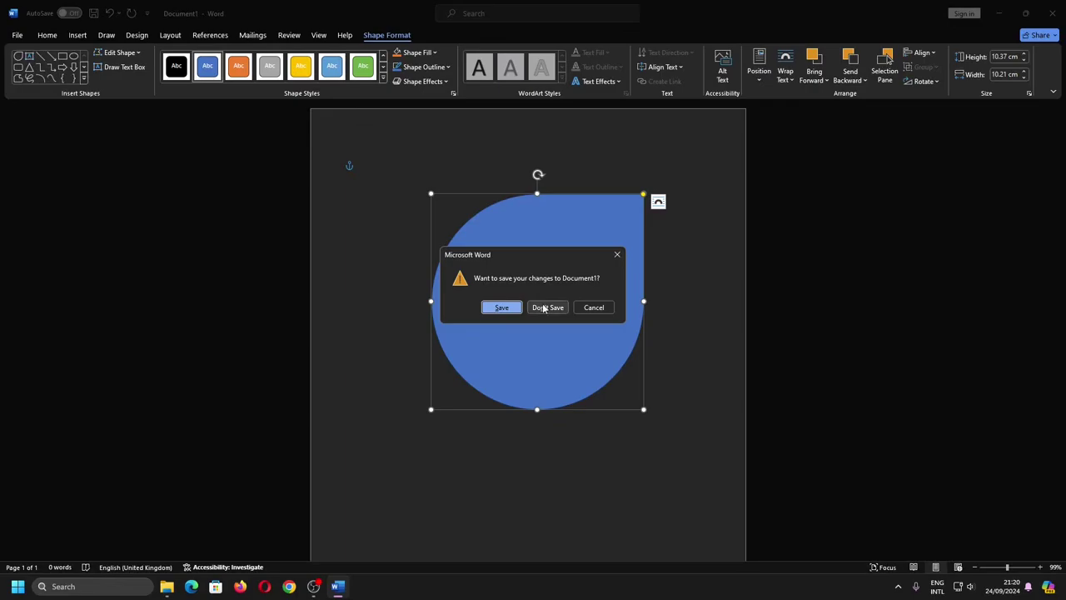
Discard the teardrop document without saving and open Untitled 1 from the Documents folder
left_click(544, 308)
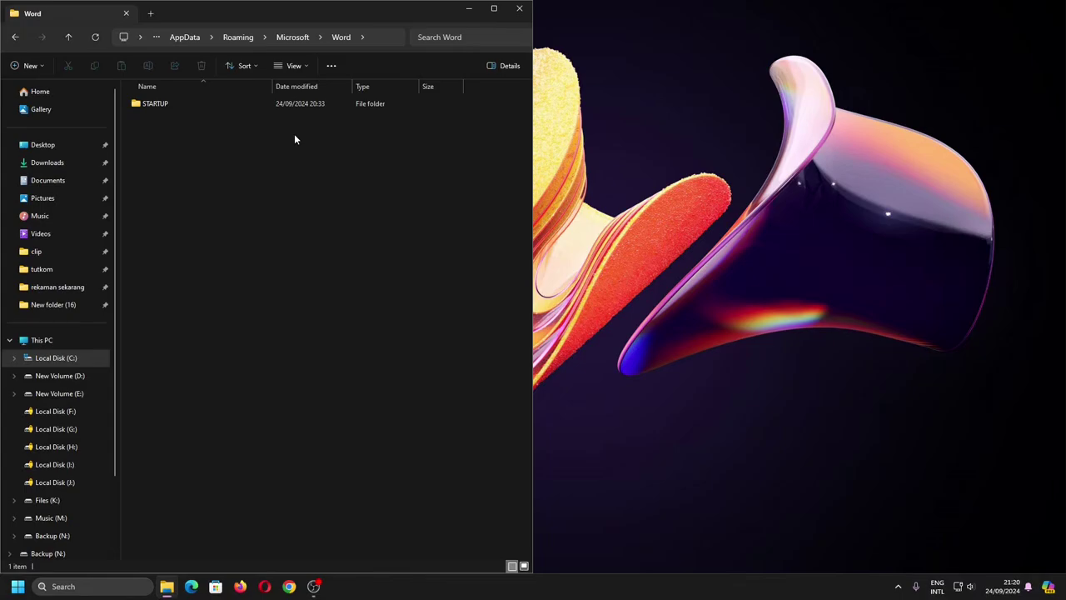
left_click(151, 14)
left_click(47, 180)
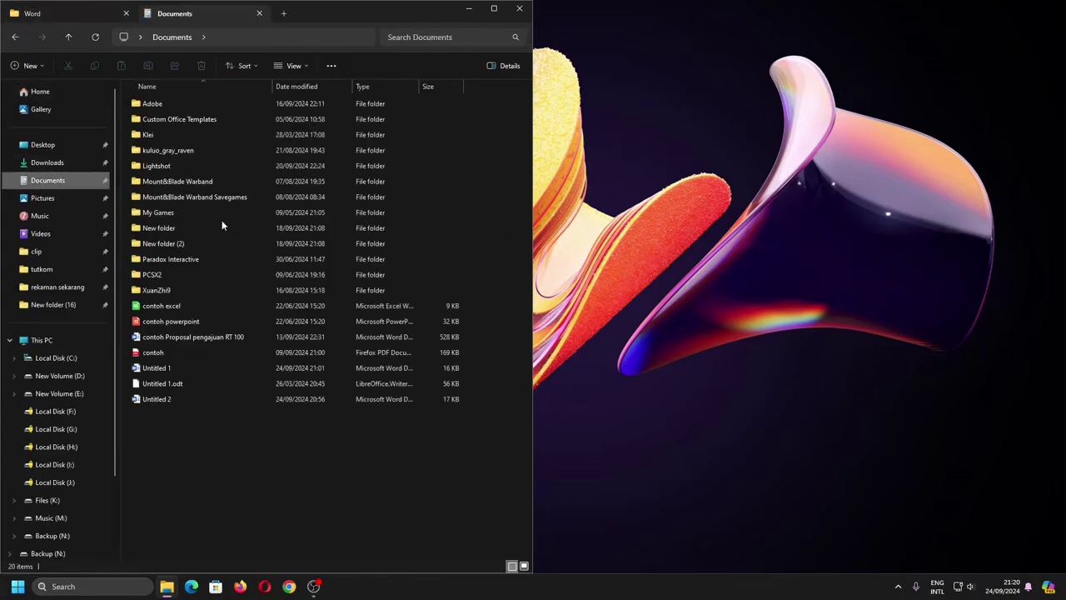
double_click(157, 367)
Confirm Word's Save options, keeping the last AutoRecovered version on close
left_click(16, 35)
left_click(33, 542)
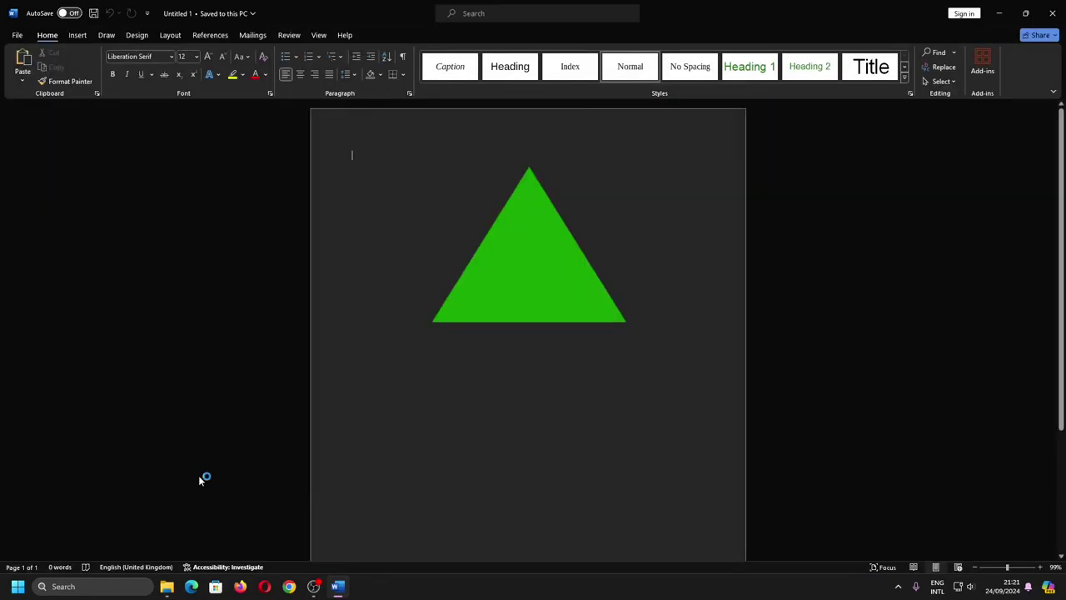
left_click(322, 171)
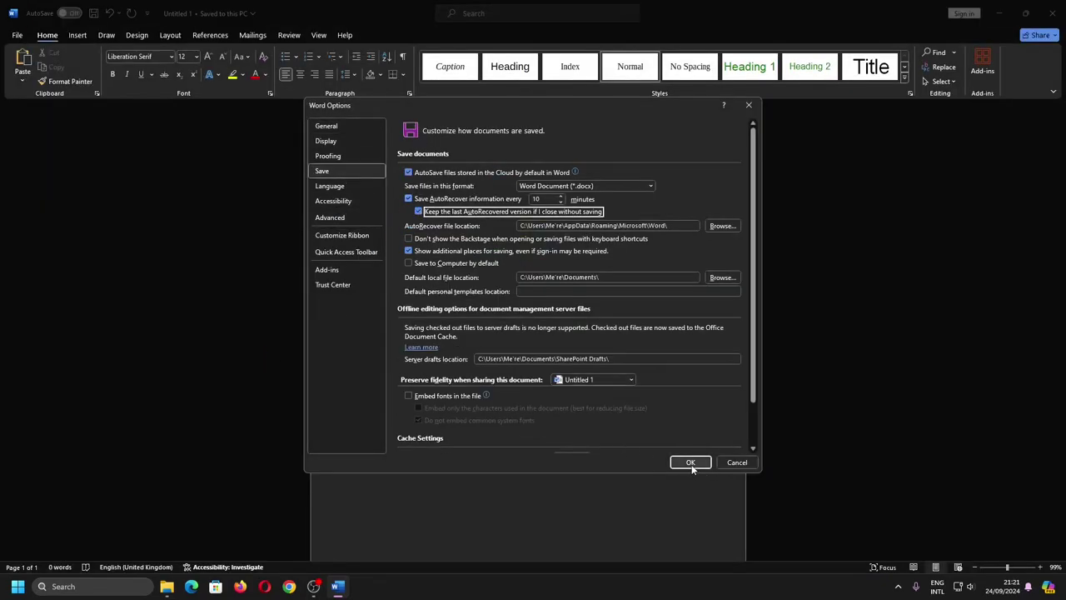
left_click(691, 463)
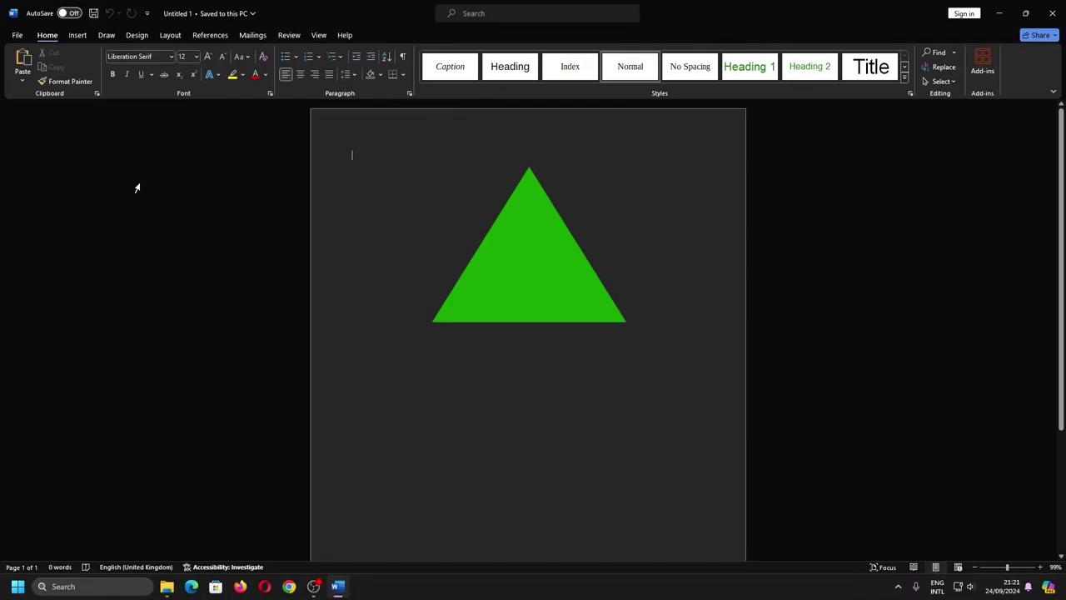
Copy the green triangle, place the duplicate below the original, and close the document
left_click(519, 267)
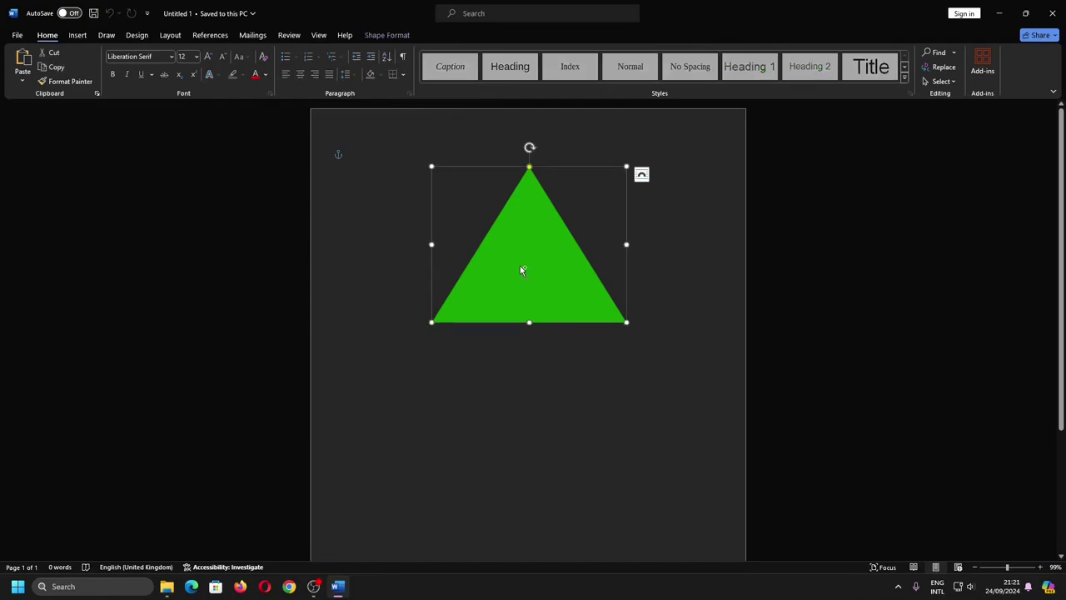
key("ctrl+c")
key("ctrl+v")
left_click_drag(547, 254, 502, 379)
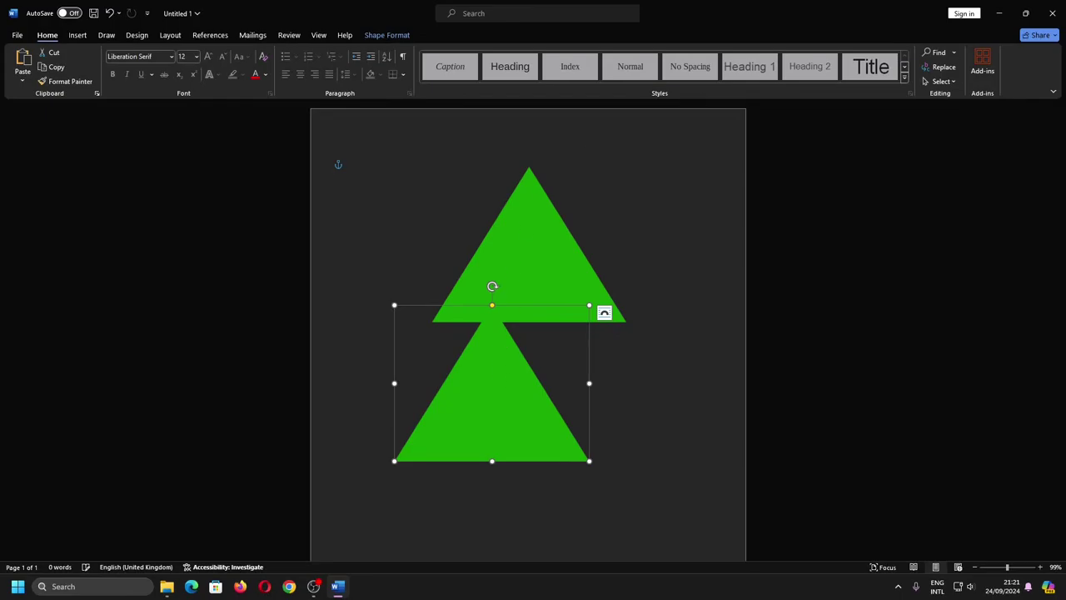
left_click(1044, 19)
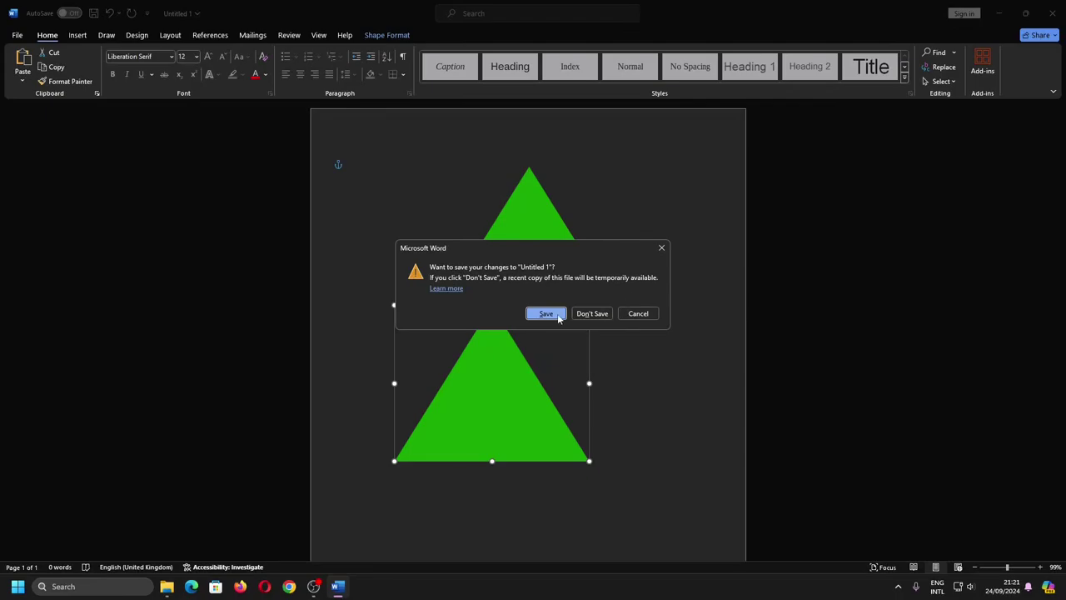
Discard Untitled 1's changes and open the Untitled recovery folder under AppData\Roaming\Microsoft\Word
left_click(600, 314)
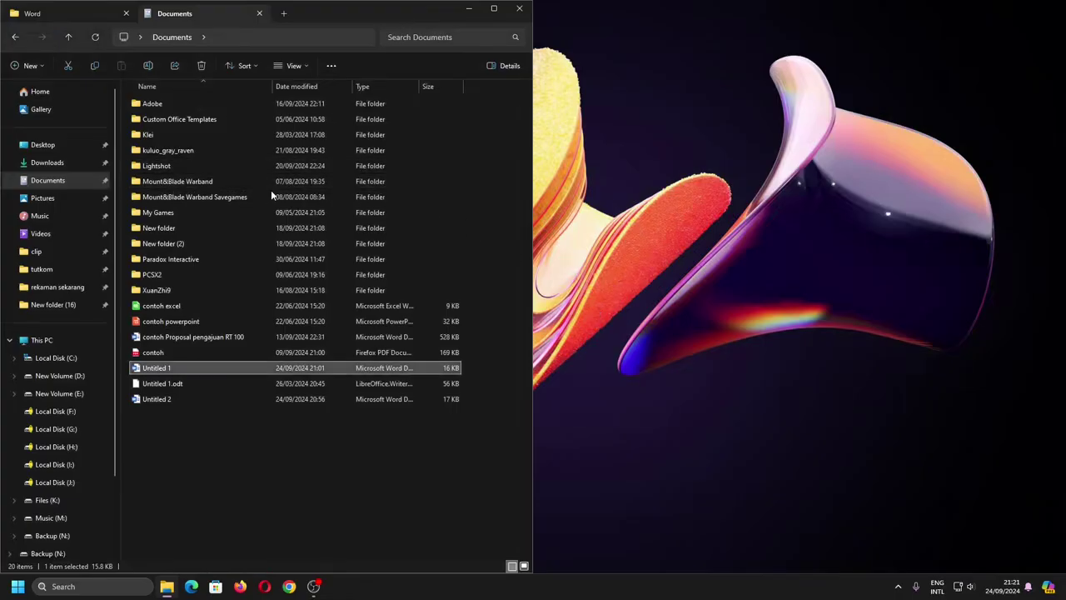
left_click(33, 13)
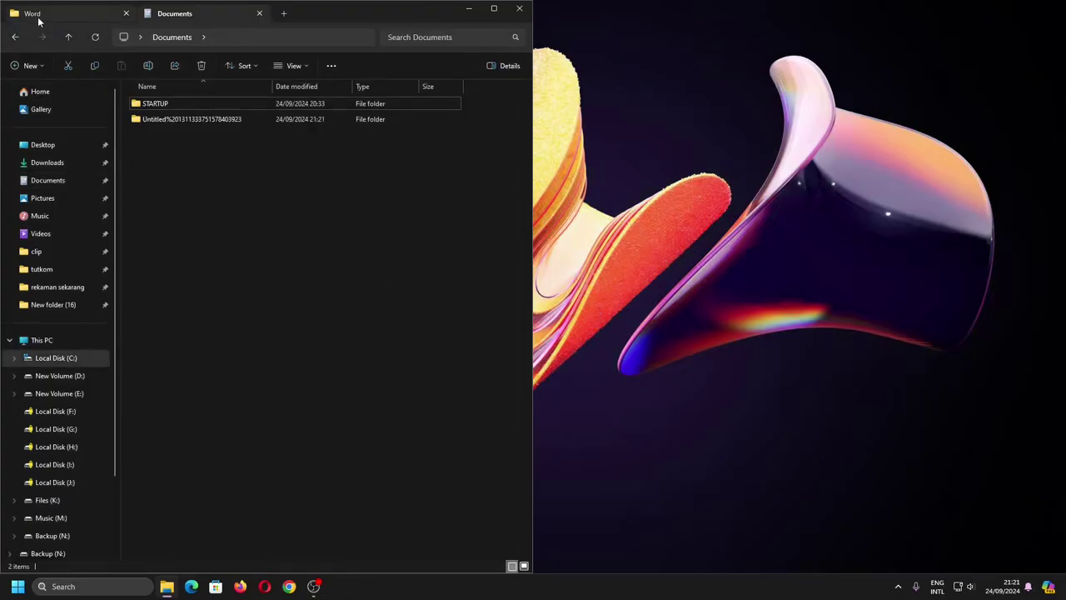
double_click(191, 119)
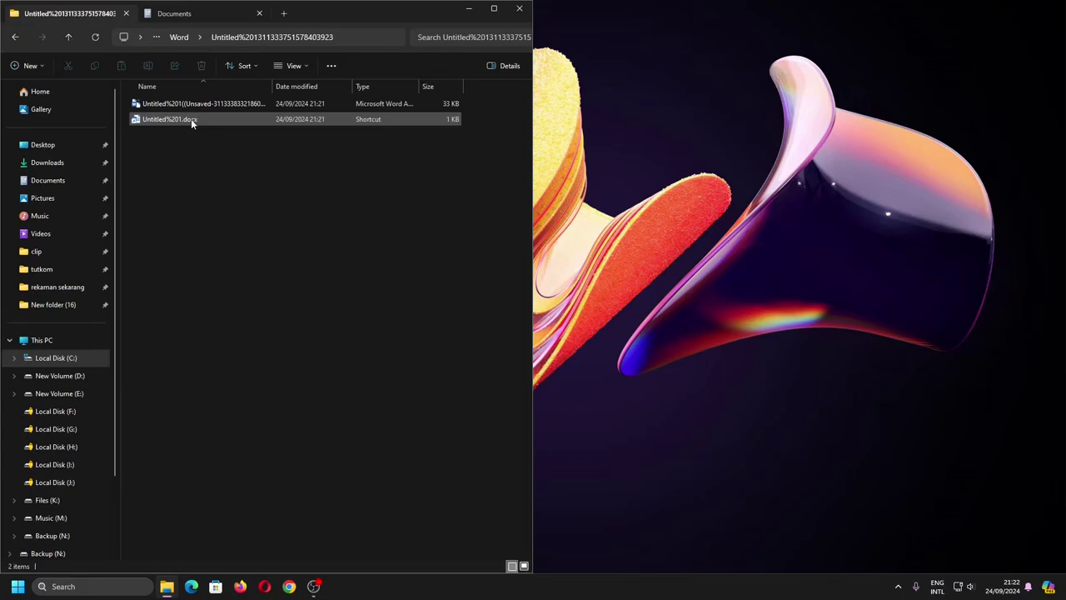
left_click(207, 18)
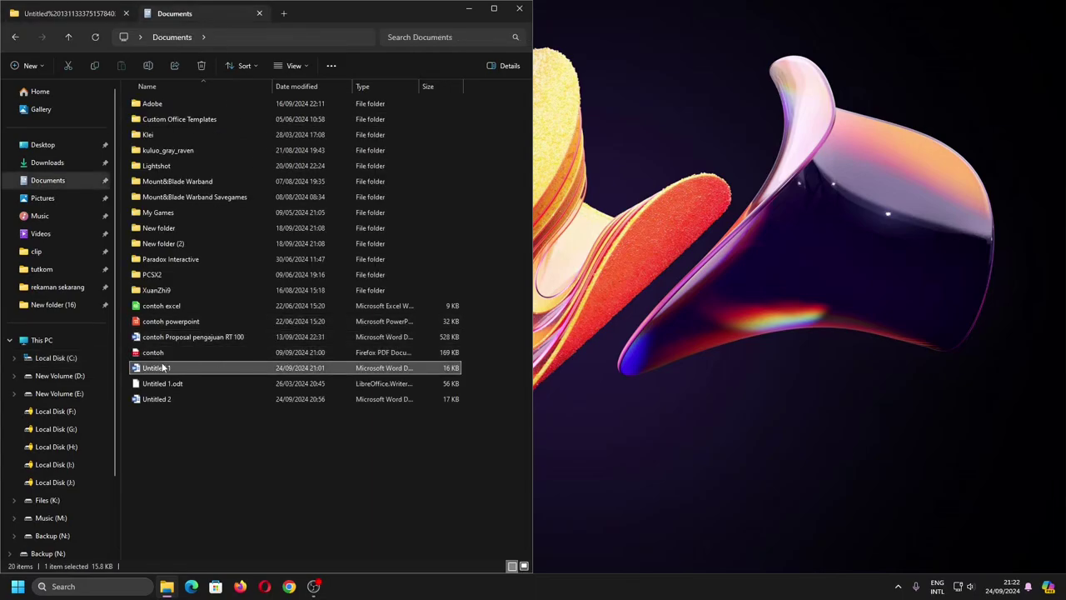
left_click(66, 14)
Open the recovered unsaved document and paste a third triangle to the left of the upper one
double_click(192, 104)
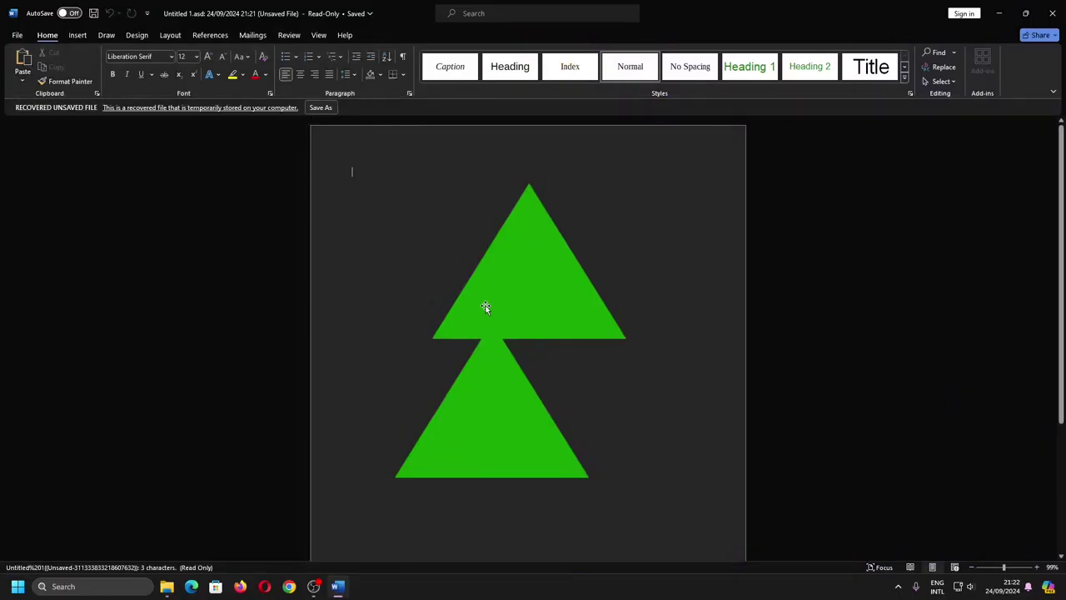
left_click(515, 291)
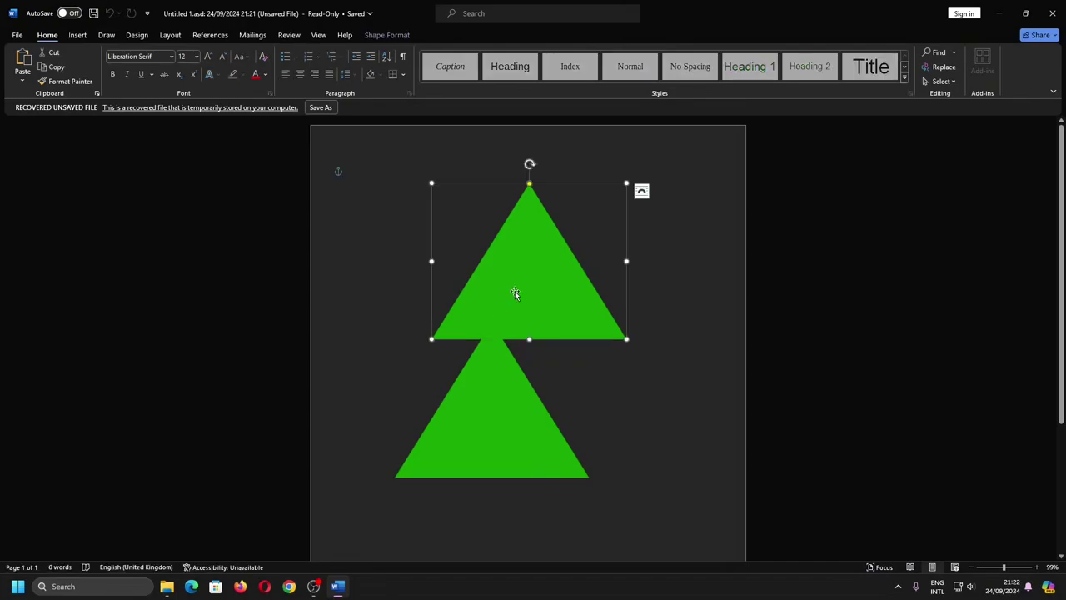
key("ctrl+c")
key("ctrl+v")
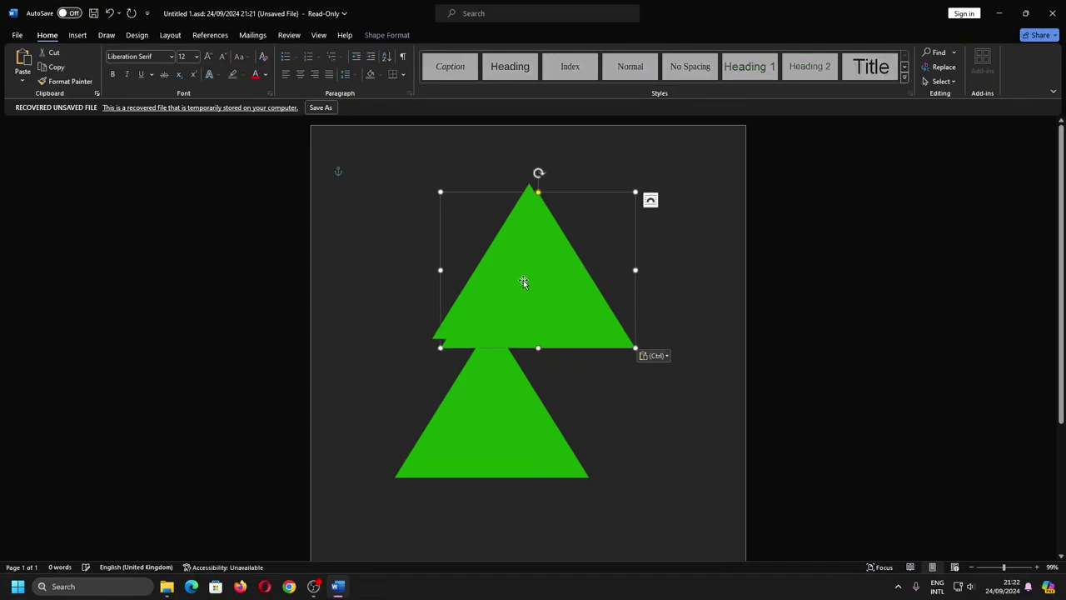
left_click_drag(523, 280, 340, 287)
Snap Word to the right half of the screen and close the recovered file without saving
key("super+Right")
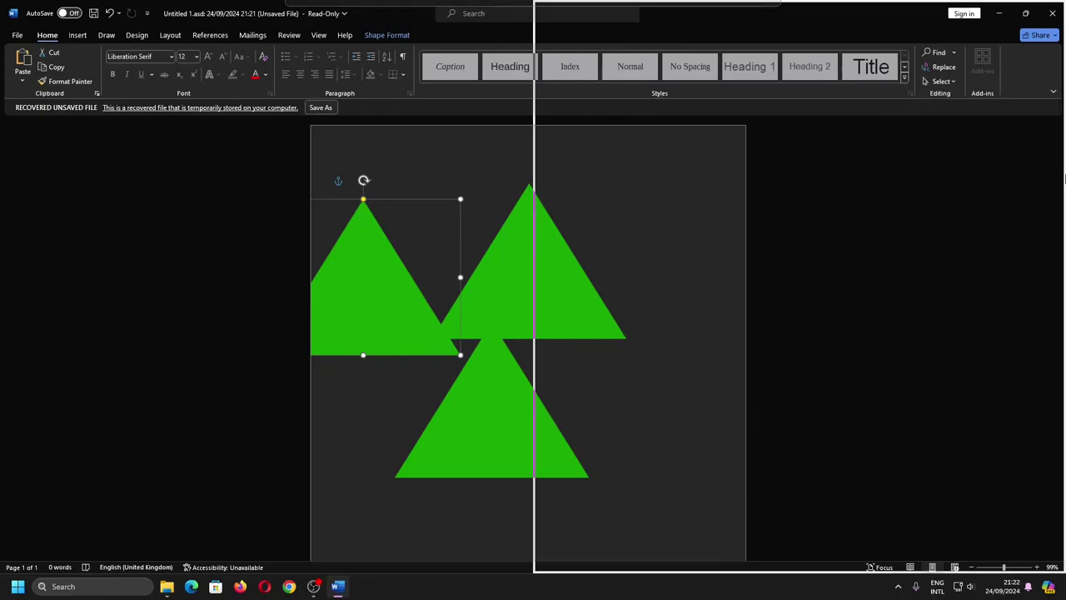
left_click(1050, 17)
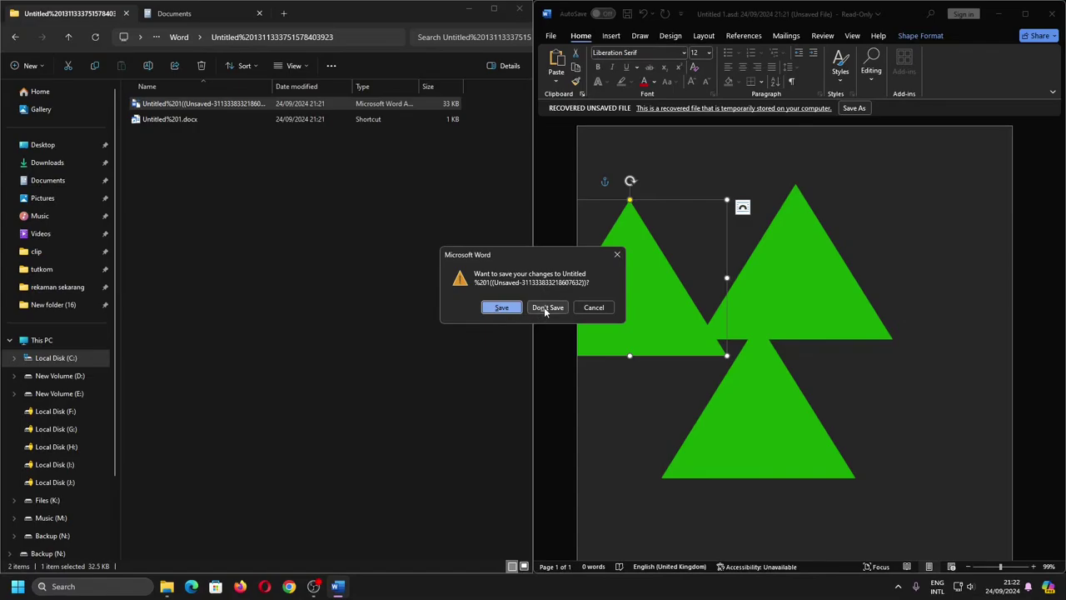
left_click(547, 308)
Reopen the recovered file, paste a triangle overlapping the upper one at its upper right, and close without saving
double_click(202, 104)
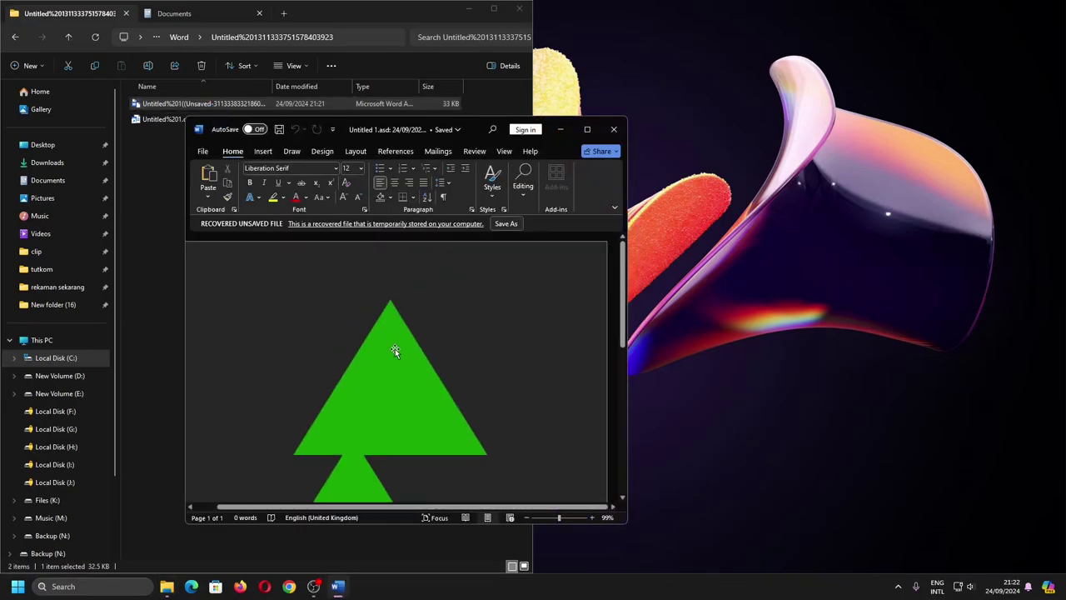
left_click(395, 348)
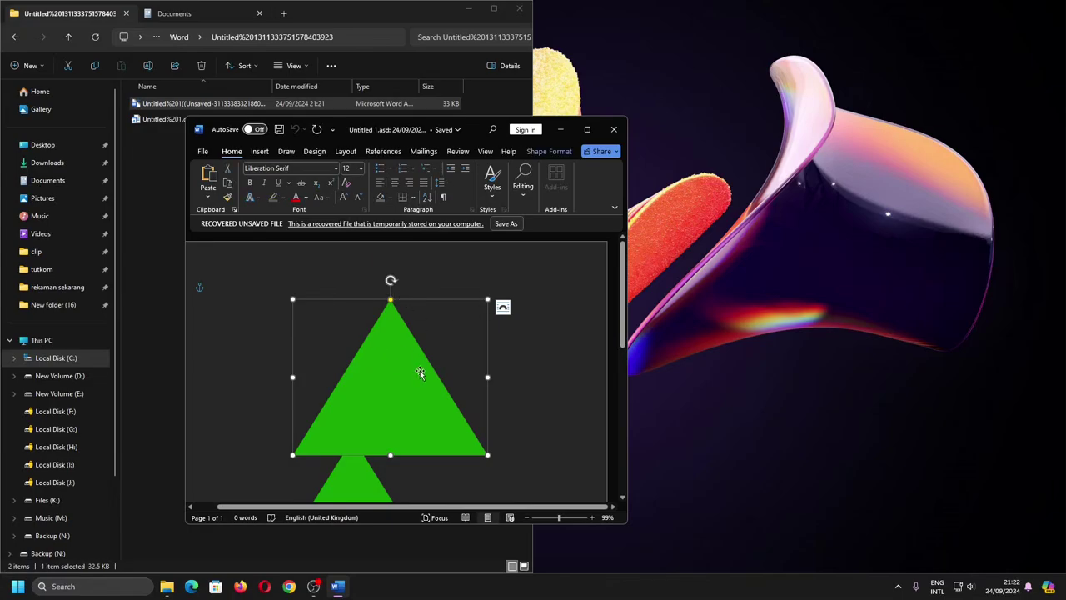
key("ctrl+v")
left_click_drag(400, 377, 511, 328)
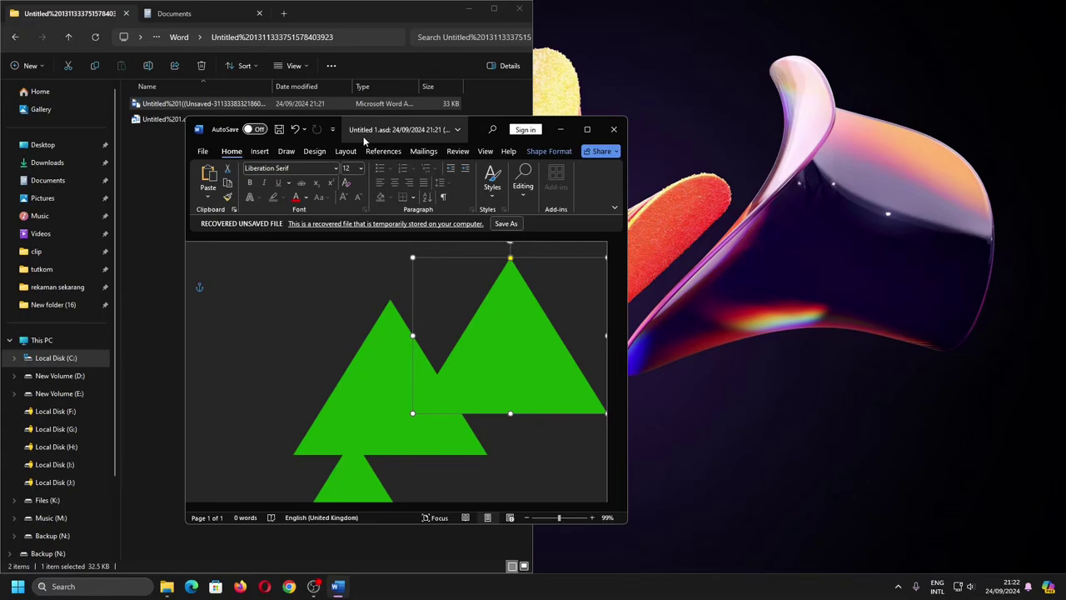
left_click(614, 129)
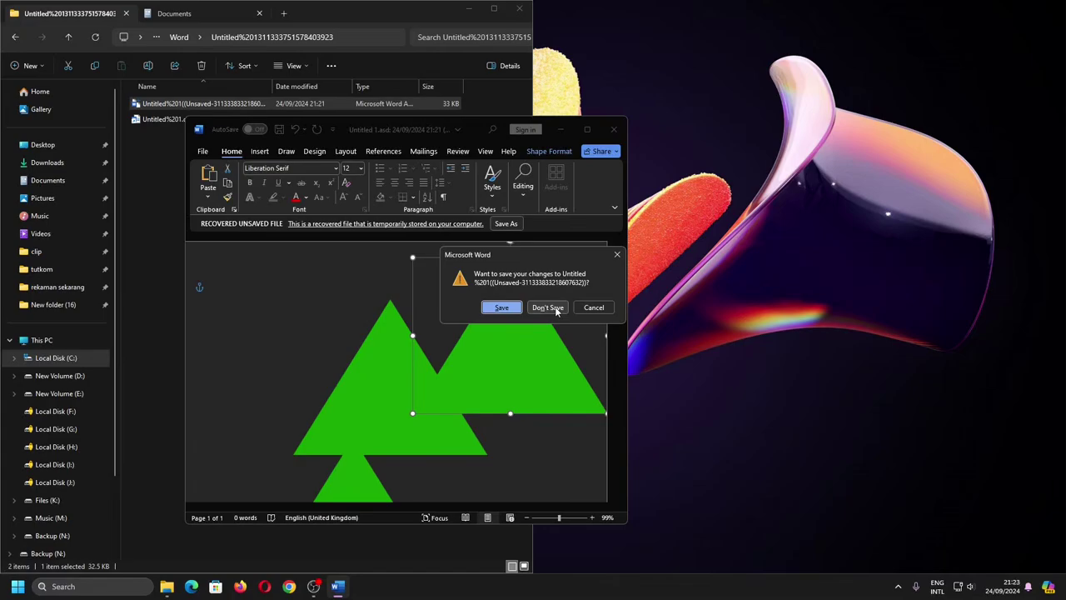
left_click(547, 308)
Open Untitled 1 from Documents, paste a triangle to the left, and close it with Alt+F4 without saving
double_click(200, 368)
key("ctrl+v")
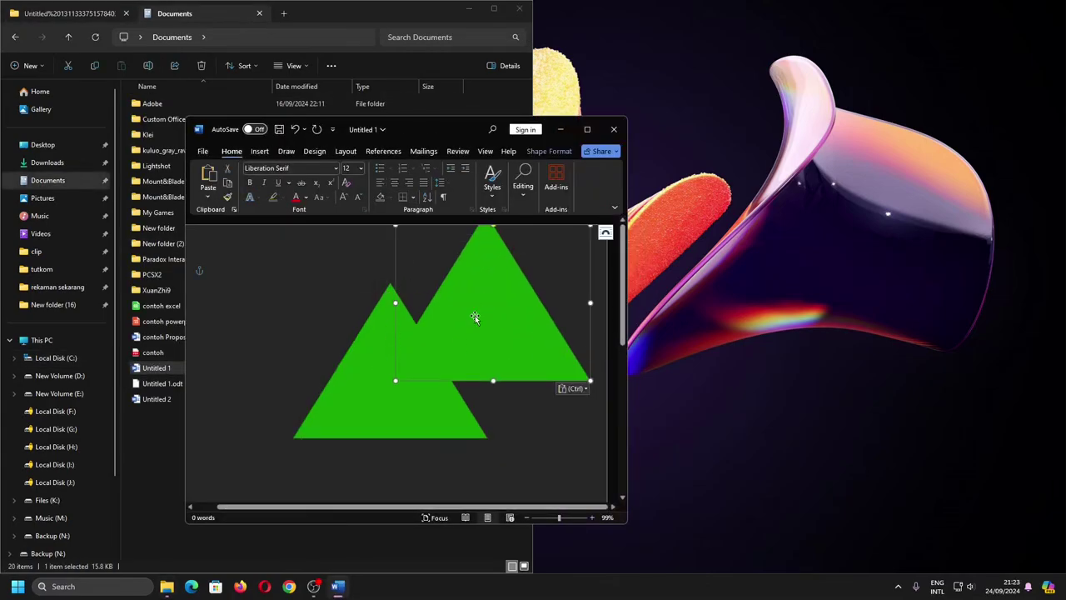
left_click_drag(475, 316, 294, 314)
key("alt+F4")
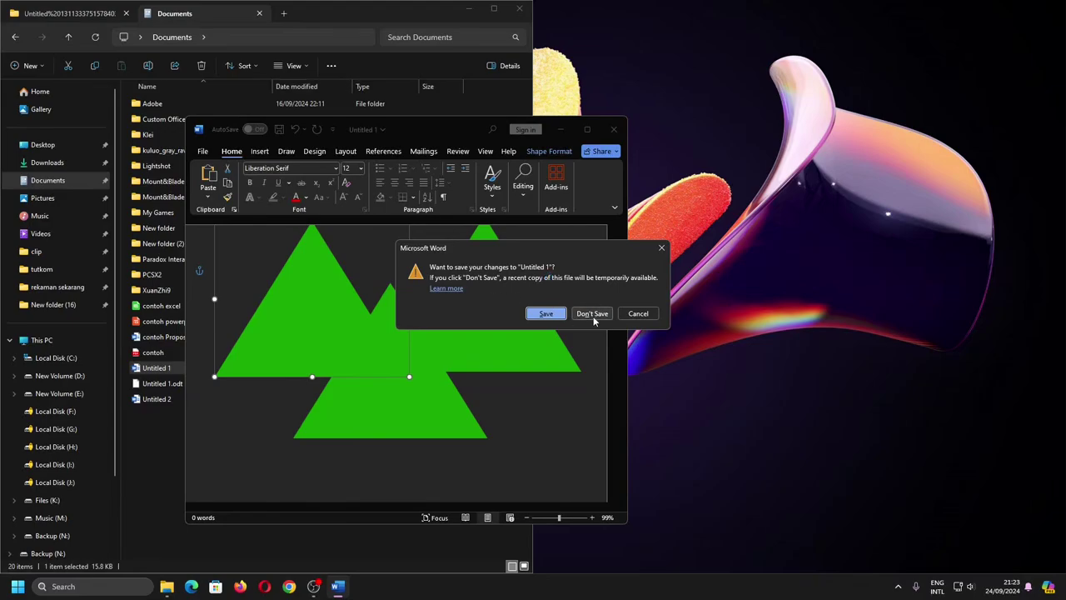
left_click(79, 19)
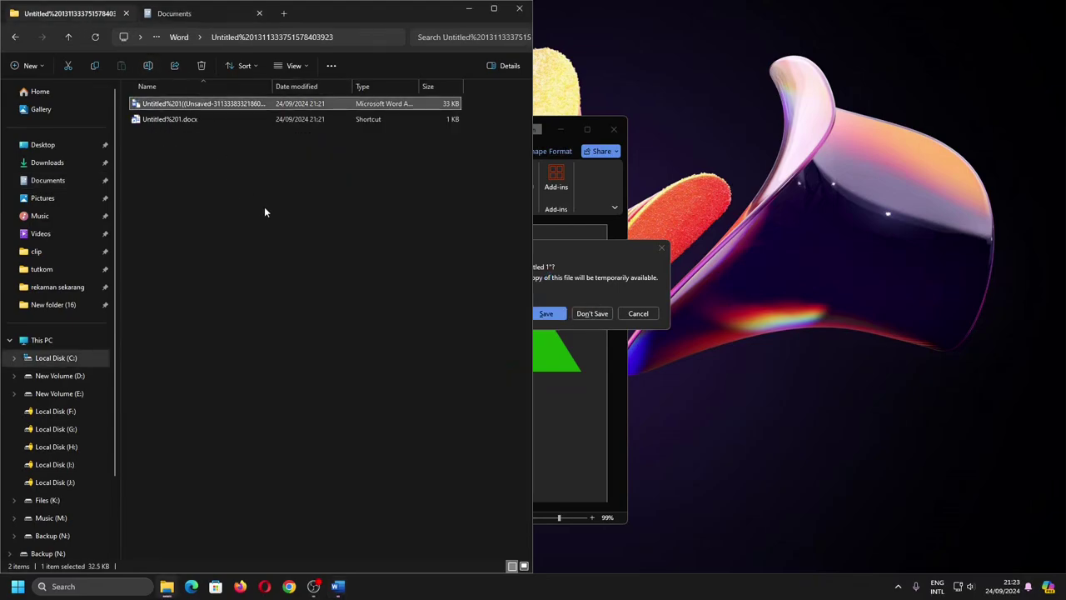
left_click(562, 283)
left_click(591, 314)
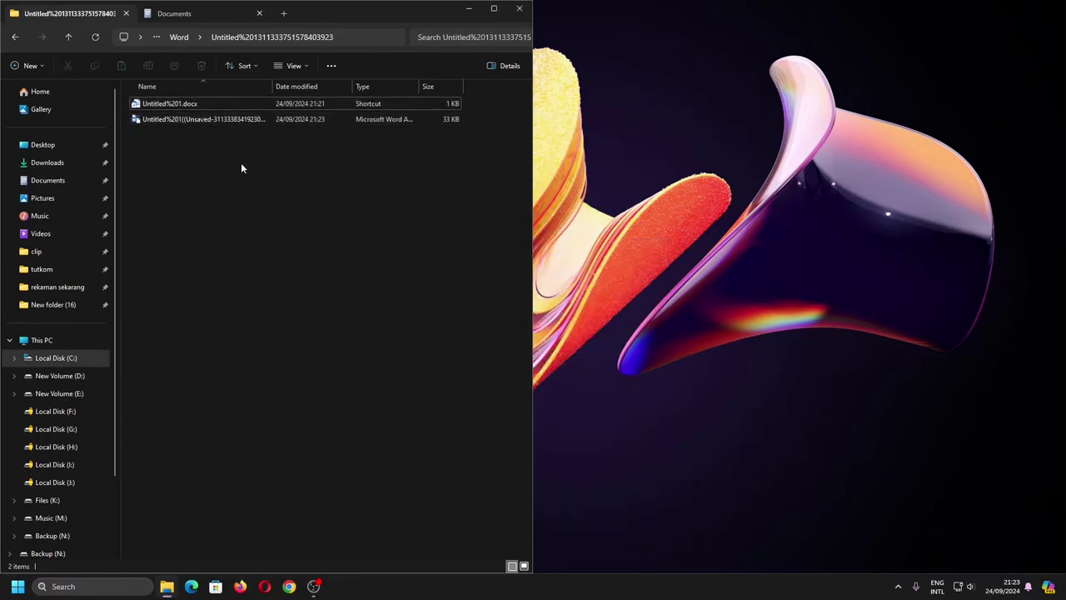
Open the newest Untitled 1 unsaved recovery file and snap Word to the right half beside Explorer
double_click(242, 119)
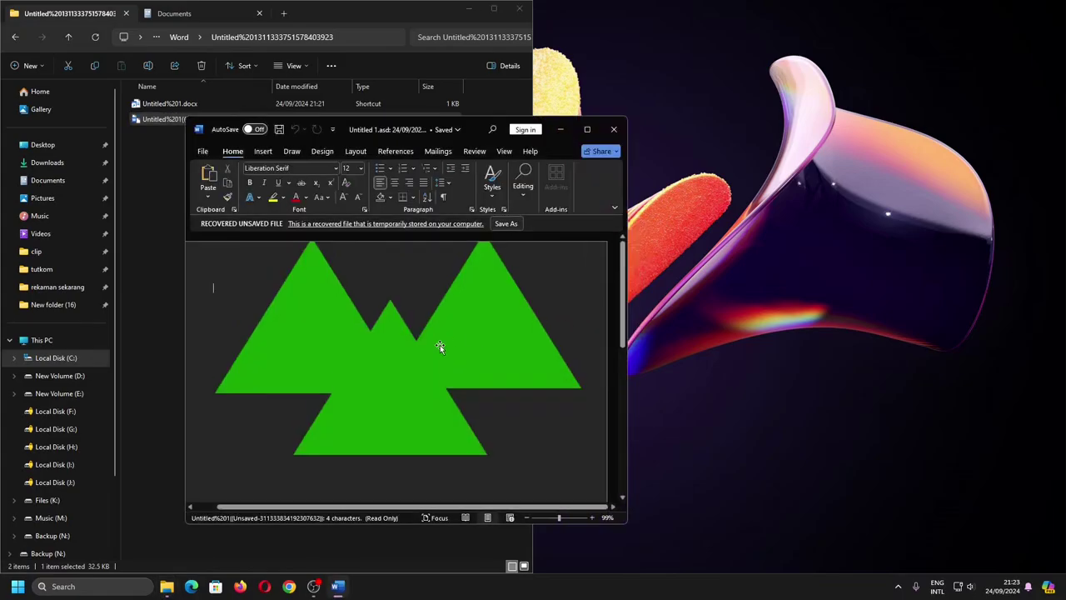
mouse_move(585, 133)
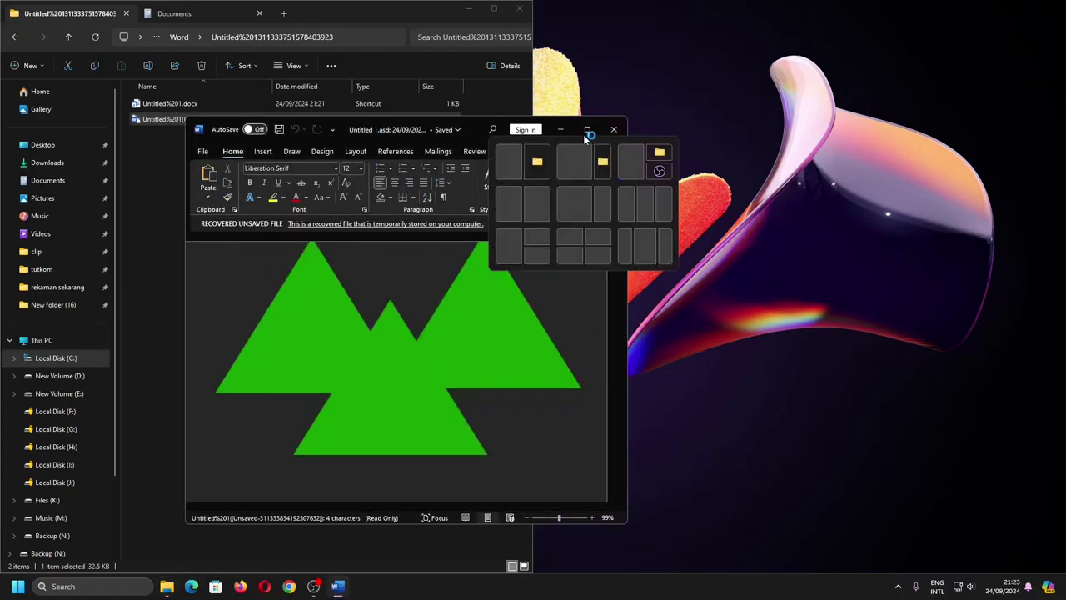
key("super+Right")
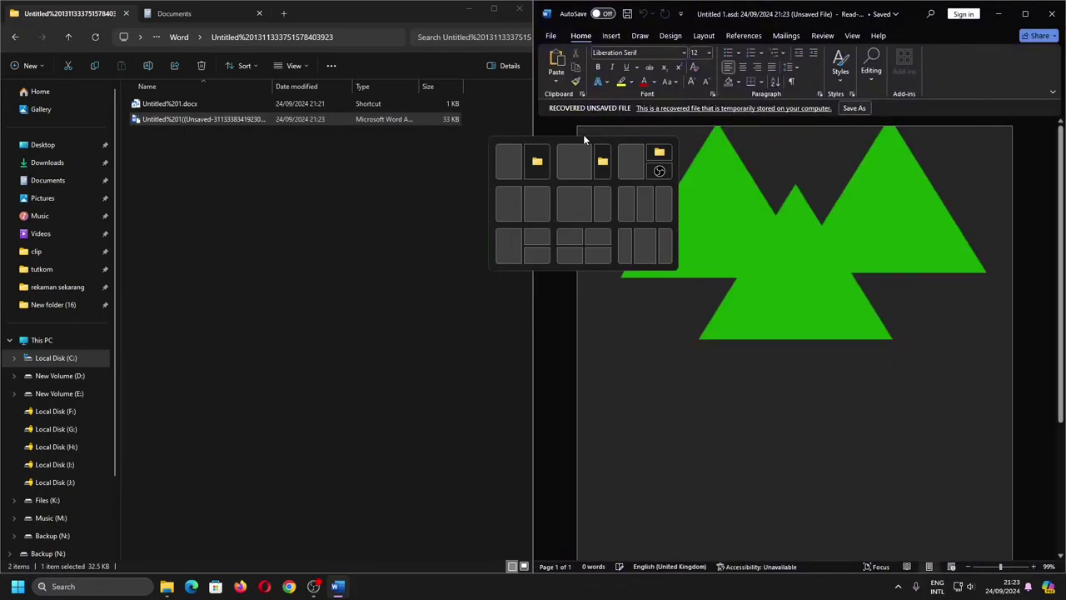